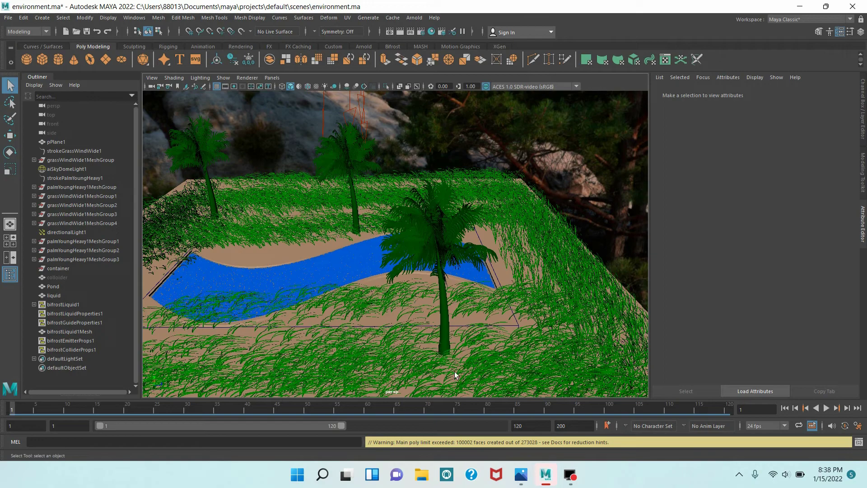
Switch to Photos, compare the two reference renders of the palm and pond environment, and close the viewer
{"action": "left_click", "coordinate": [519, 475]}
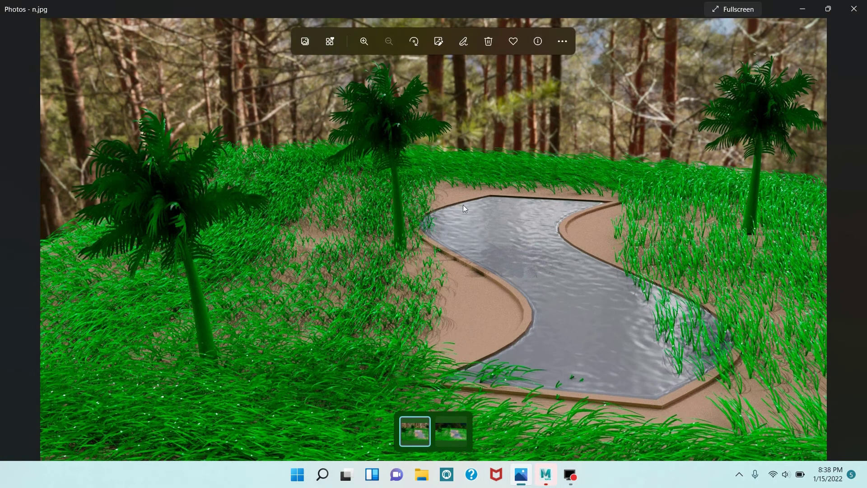
{"action": "left_click", "coordinate": [447, 443]}
{"action": "left_click", "coordinate": [417, 433]}
{"action": "left_click", "coordinate": [851, 10]}
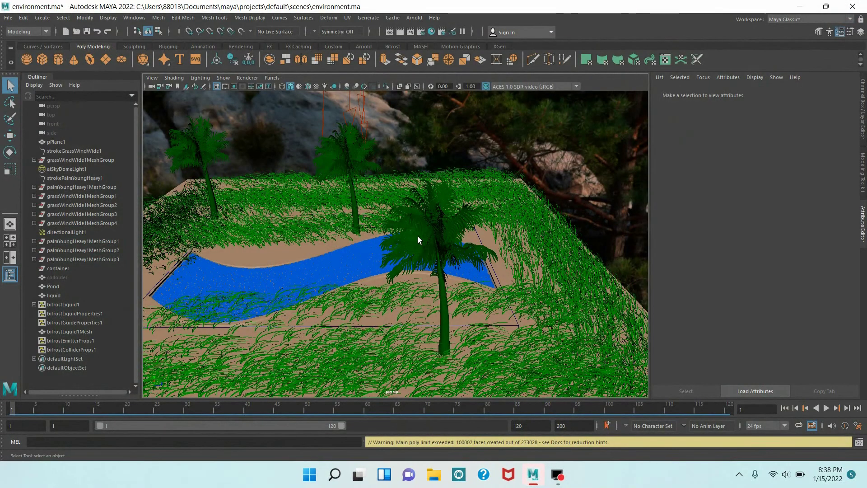
Start a new empty scene without saving the changes to environment.ma
{"action": "left_click", "coordinate": [8, 18]}
{"action": "left_click", "coordinate": [19, 34]}
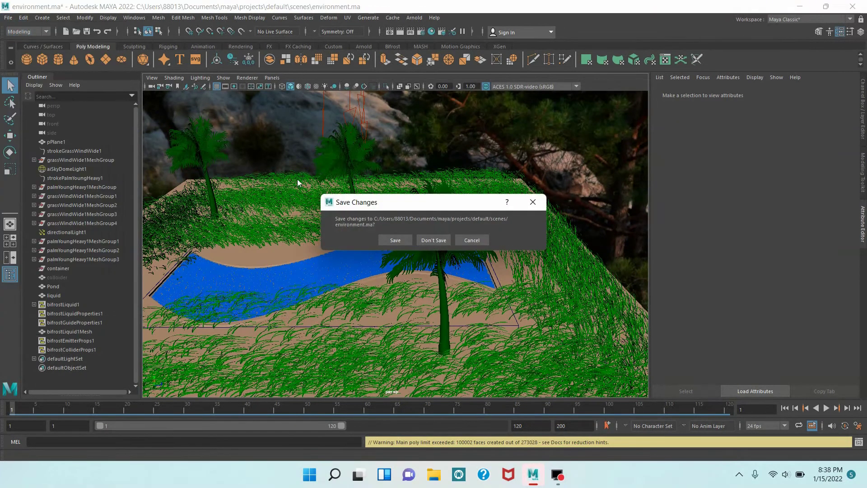
{"action": "left_click", "coordinate": [426, 243]}
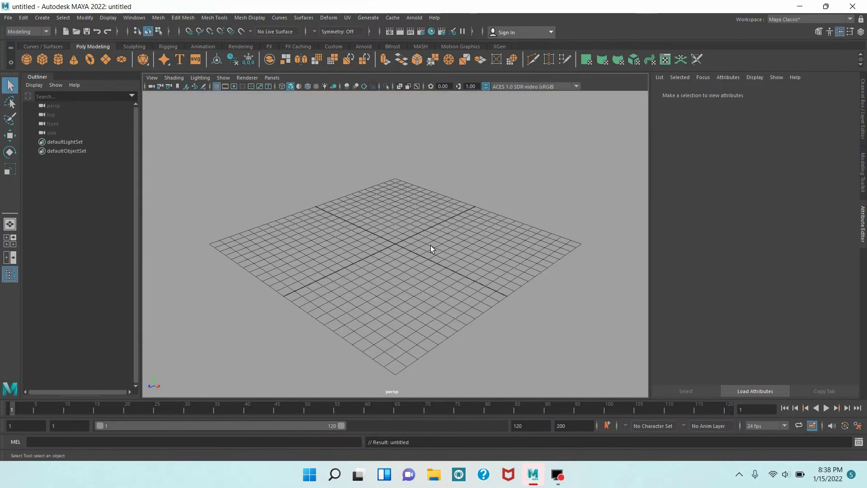
Create a polygon plane and set its width and height to 100
{"action": "left_click", "coordinate": [107, 60]}
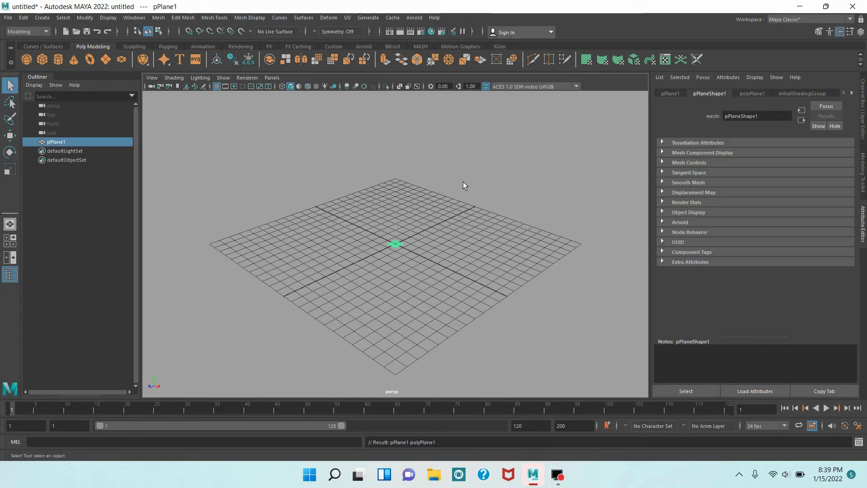
{"action": "left_click", "coordinate": [863, 109]}
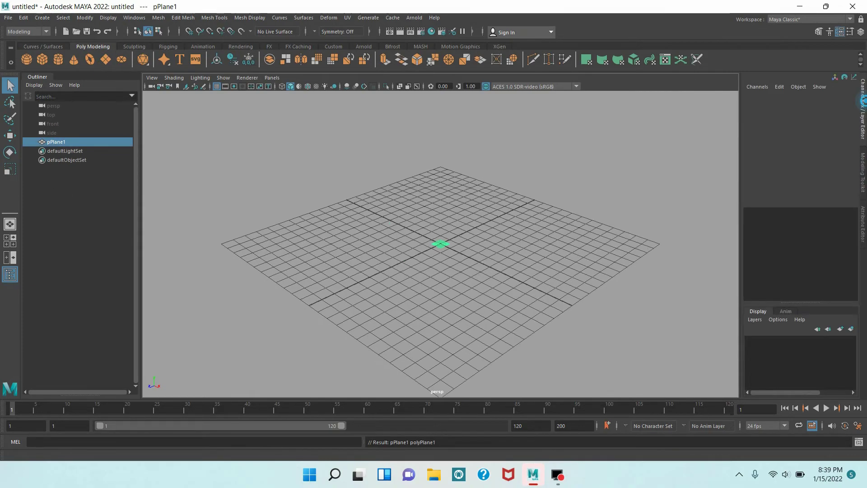
{"action": "left_click_drag", "start_coordinate": [842, 211], "coordinate": [839, 204]}
{"action": "double_click", "coordinate": [842, 211]}
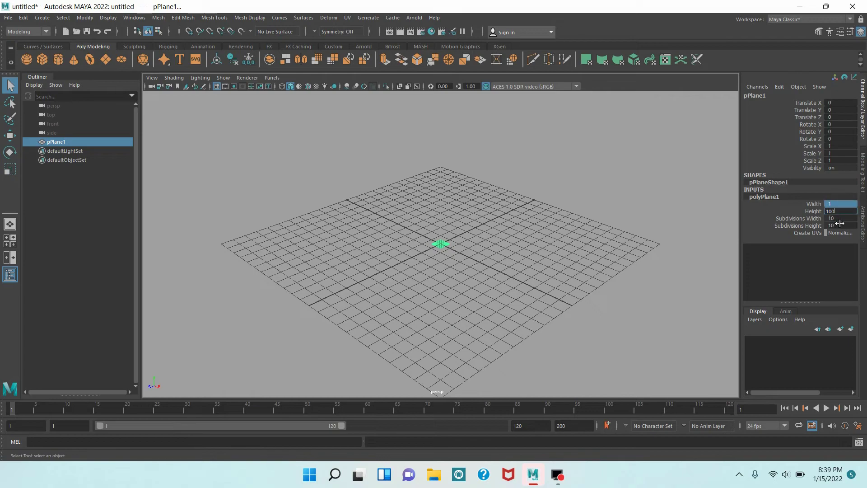
{"action": "key", "text": "Return"}
Set the plane's width and height subdivisions to 100 each
{"action": "left_click_drag", "start_coordinate": [839, 225], "coordinate": [838, 218]}
{"action": "double_click", "coordinate": [838, 226]}
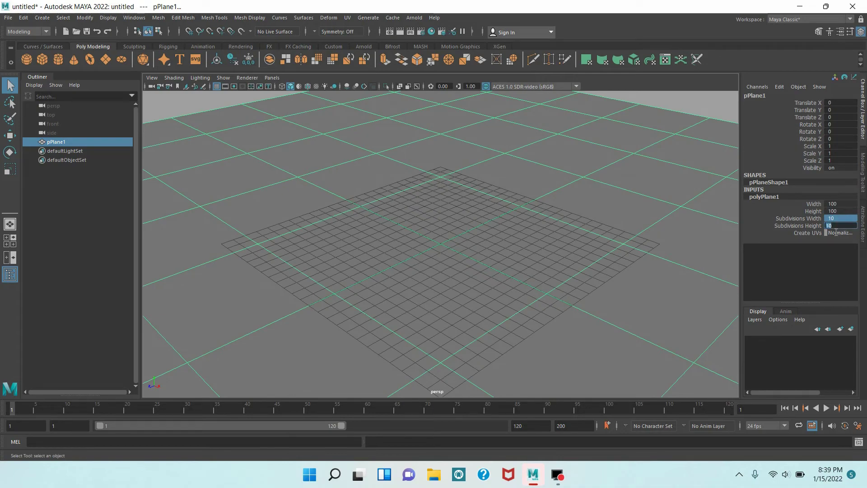
{"action": "type", "text": "100"}
{"action": "key", "text": "Return"}
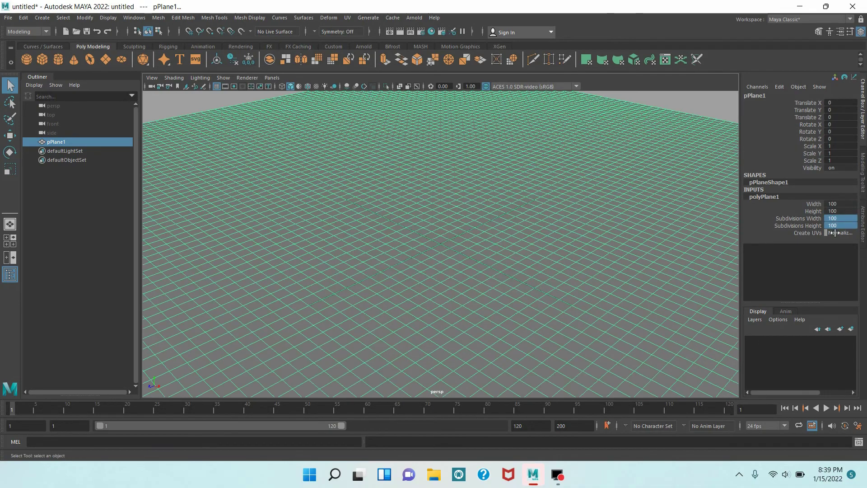
Make the ground plane paintable for Paint Effects
{"action": "scroll", "coordinate": [492, 270], "scroll_direction": "down", "scroll_amount": 5}
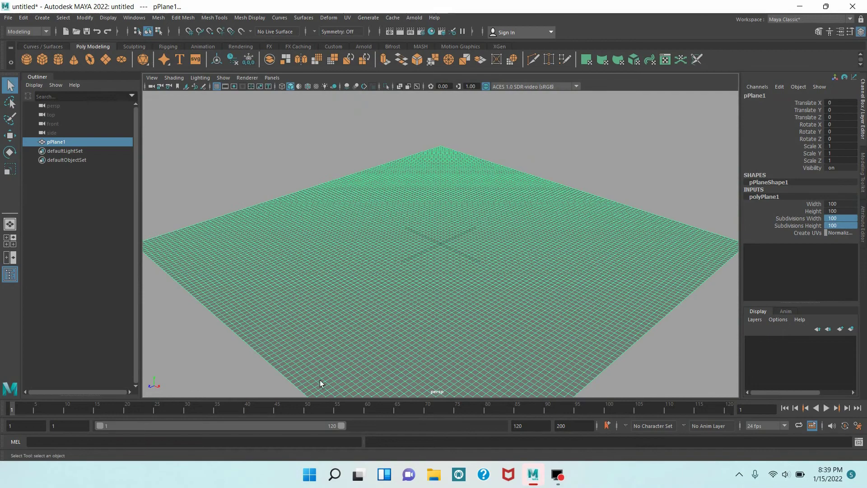
{"action": "left_click", "coordinate": [366, 19]}
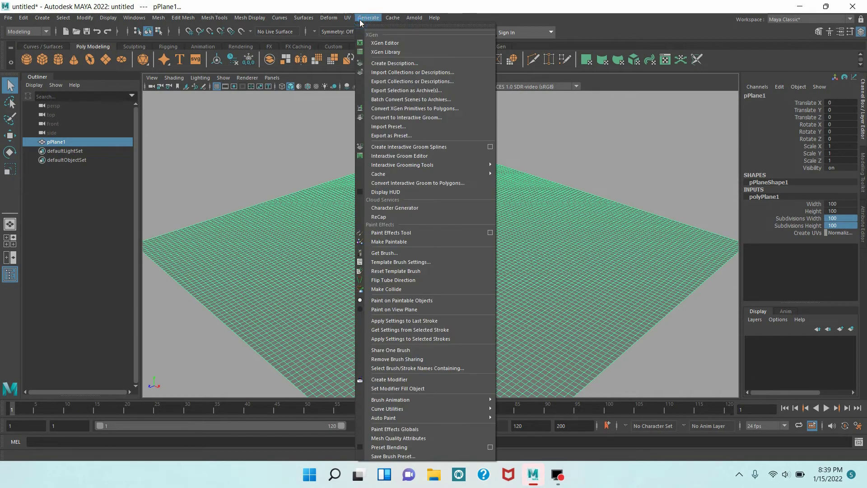
{"action": "left_click", "coordinate": [396, 243]}
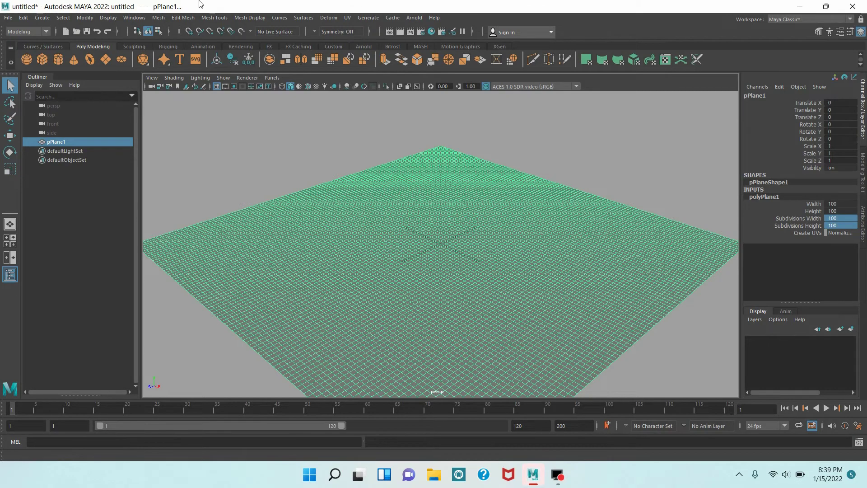
Load the astroturf.mel brush from the Paint Effects Grasses examples and minimize the Content Browser
{"action": "left_click", "coordinate": [366, 19]}
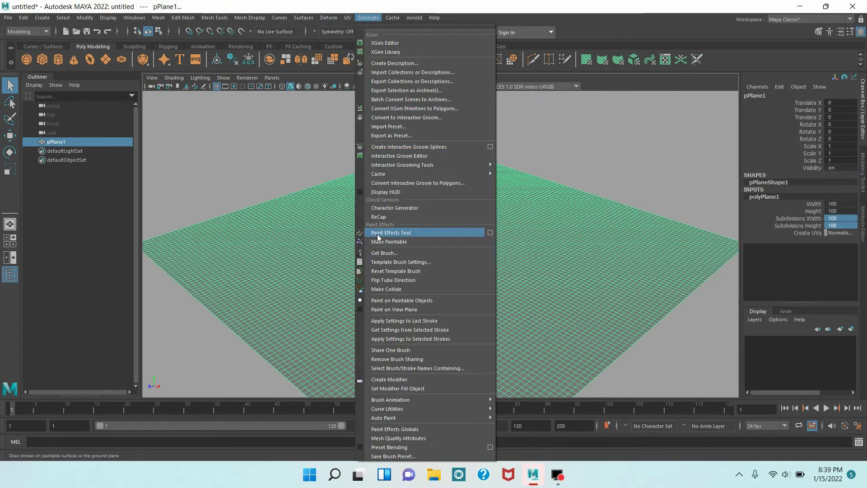
{"action": "left_click", "coordinate": [384, 254]}
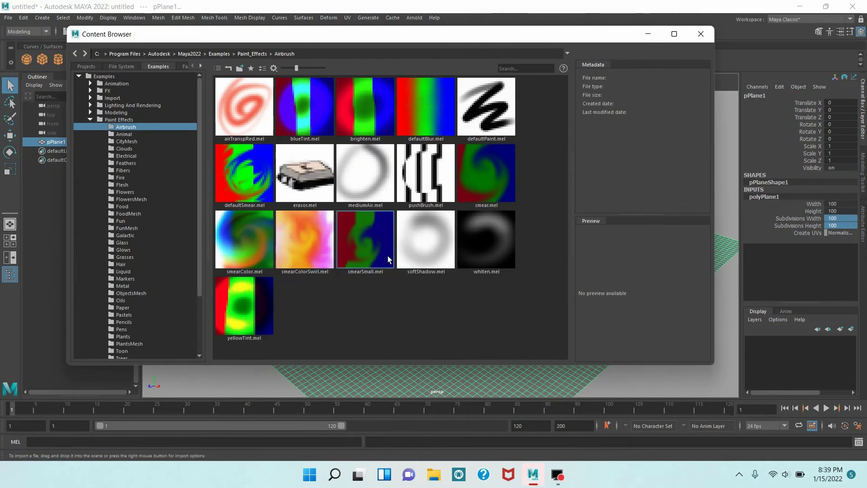
{"action": "scroll", "coordinate": [147, 307], "scroll_direction": "down", "scroll_amount": 1}
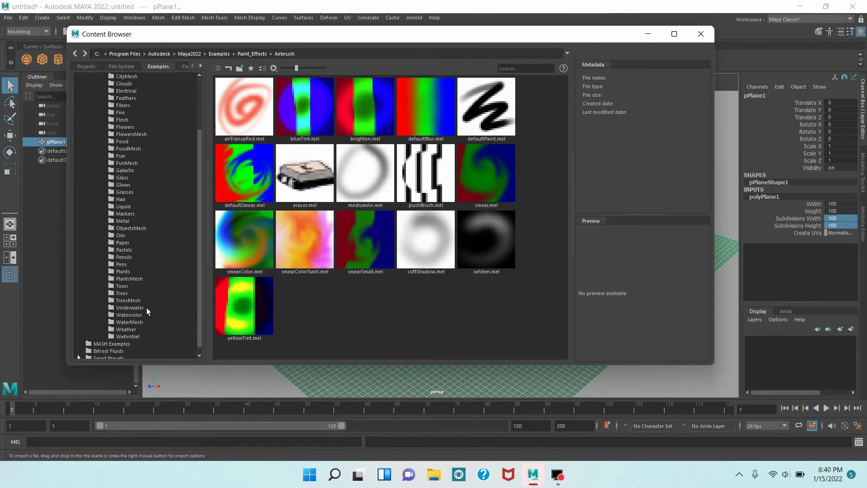
{"action": "left_click", "coordinate": [130, 191]}
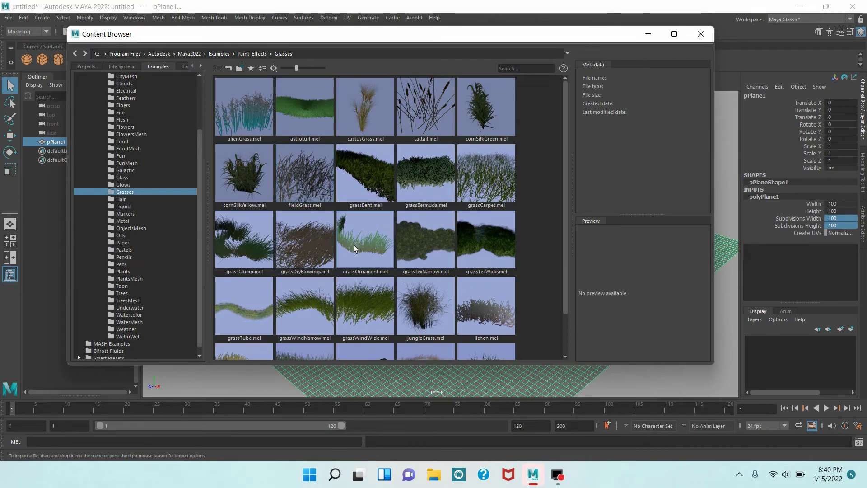
{"action": "left_click", "coordinate": [301, 117]}
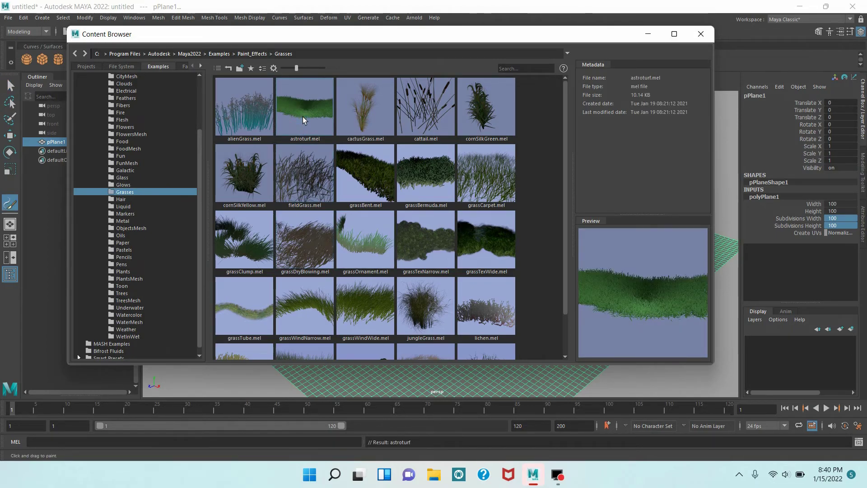
{"action": "left_click", "coordinate": [648, 35]}
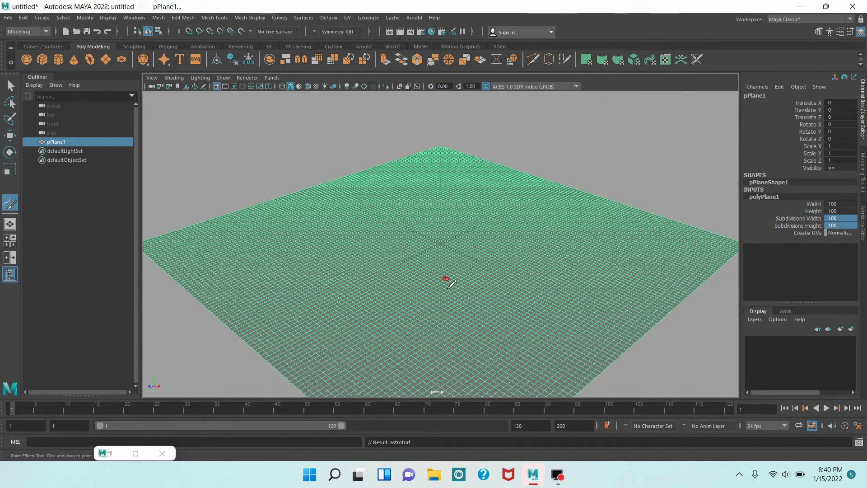
Paint one wide, continuous astroturf stroke around the plane's edges, leaving the centre bare, and return to object selection
{"action": "left_click_drag", "start_coordinate": [445, 271], "coordinate": [503, 315]}
{"action": "scroll", "coordinate": [441, 358], "scroll_direction": "down", "scroll_amount": 3}
{"action": "mouse_move", "coordinate": [437, 368]}
{"action": "left_mouse_down"}
{"action": "mouse_move", "coordinate": [565, 278]}
{"action": "mouse_move", "coordinate": [605, 261]}
{"action": "mouse_move", "coordinate": [539, 212]}
{"action": "mouse_move", "coordinate": [378, 222]}
{"action": "mouse_move", "coordinate": [306, 291]}
{"action": "mouse_move", "coordinate": [458, 359]}
{"action": "mouse_move", "coordinate": [558, 254]}
{"action": "mouse_move", "coordinate": [481, 190]}
{"action": "mouse_move", "coordinate": [296, 272]}
{"action": "mouse_move", "coordinate": [327, 317]}
{"action": "mouse_move", "coordinate": [462, 311]}
{"action": "mouse_move", "coordinate": [571, 288]}
{"action": "mouse_move", "coordinate": [382, 368]}
{"action": "mouse_move", "coordinate": [514, 186]}
{"action": "left_mouse_up"}
{"action": "key", "text": "q"}
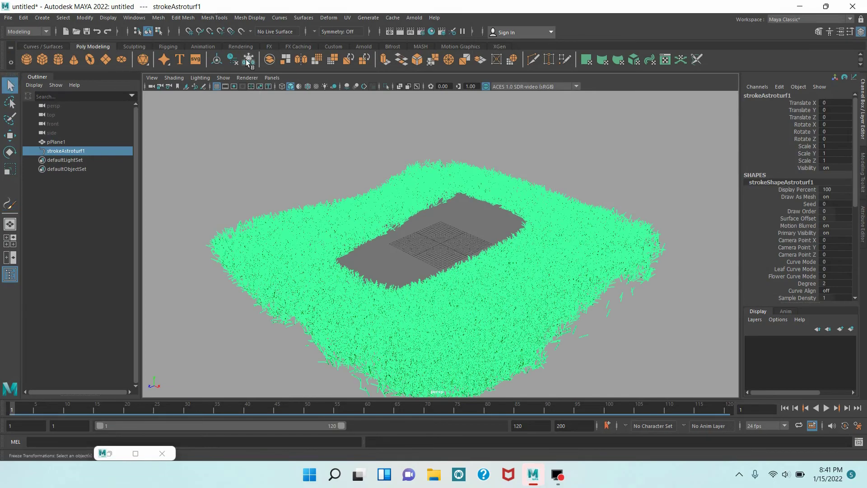
Convert the painted astroturf stroke from Paint Effects to polygons
{"action": "left_click", "coordinate": [84, 17]}
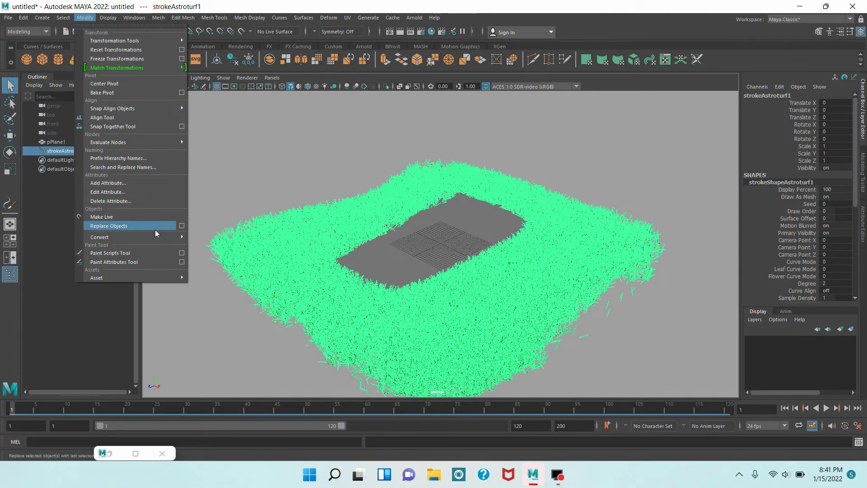
{"action": "mouse_move", "coordinate": [164, 237]}
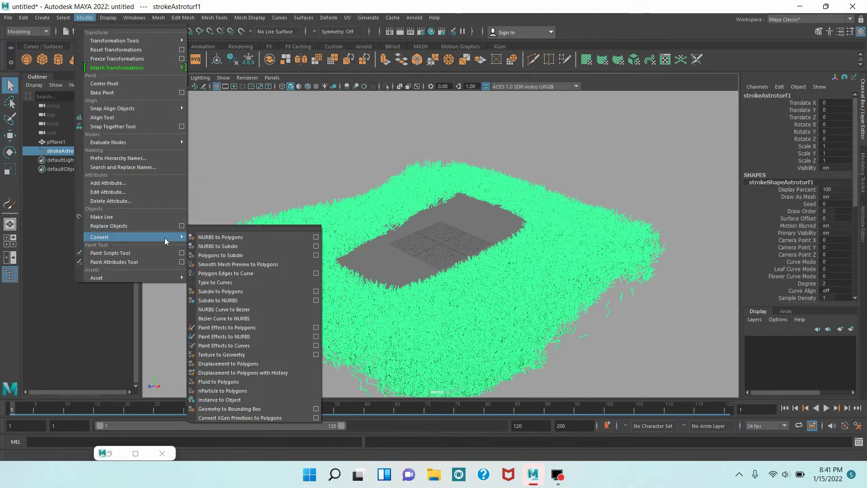
{"action": "left_click", "coordinate": [232, 327]}
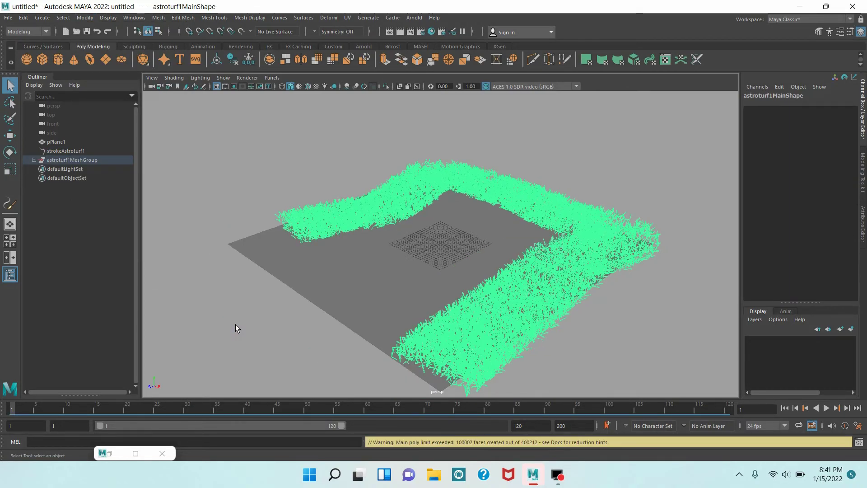
Select the astroturf1Main mesh inside its group and graph its input and output connections in the Node Editor
{"action": "left_click", "coordinate": [34, 160]}
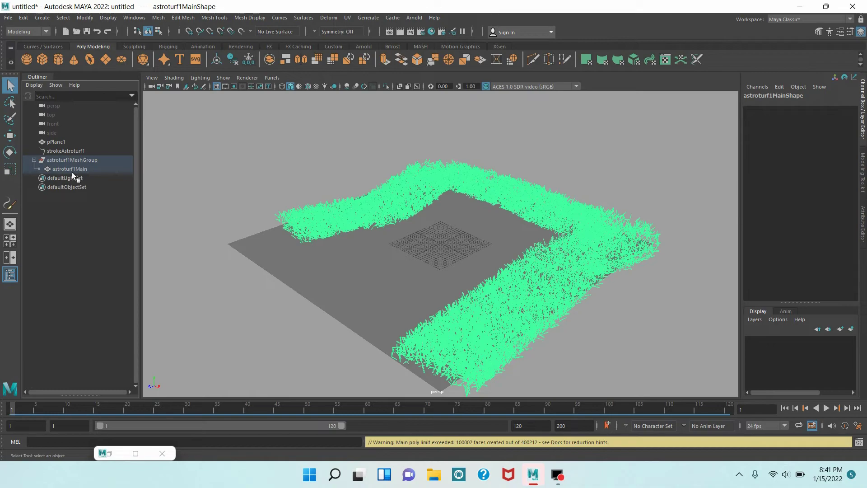
{"action": "left_click", "coordinate": [72, 172]}
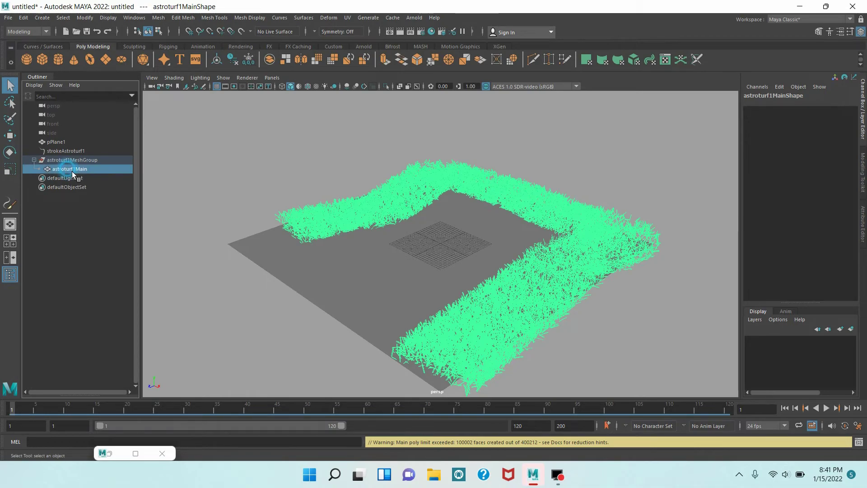
{"action": "left_click", "coordinate": [134, 18]}
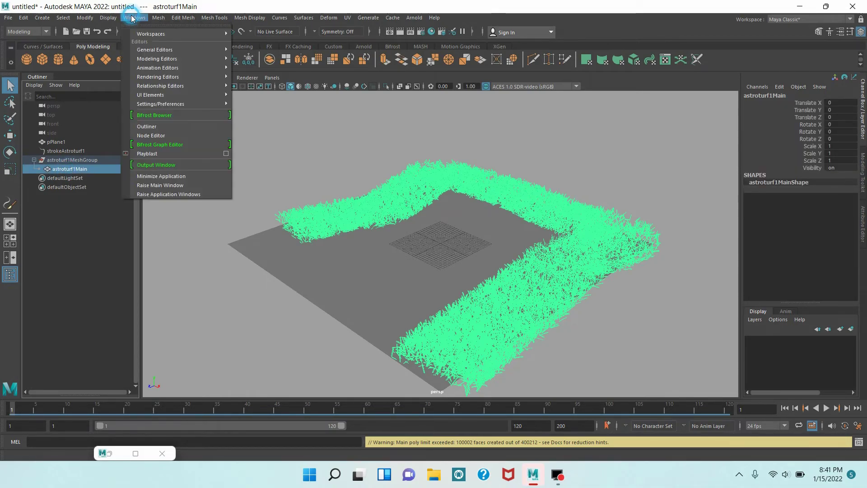
{"action": "left_click", "coordinate": [163, 135]}
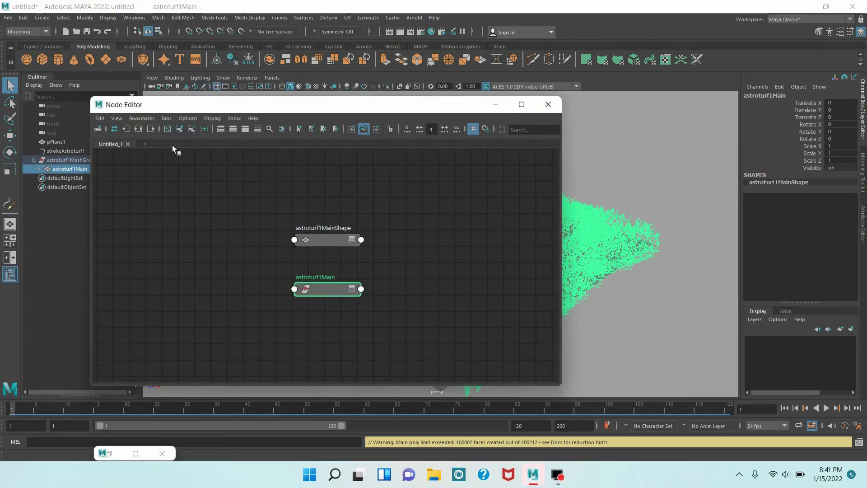
{"action": "left_click", "coordinate": [143, 135]}
{"action": "left_click", "coordinate": [231, 268]}
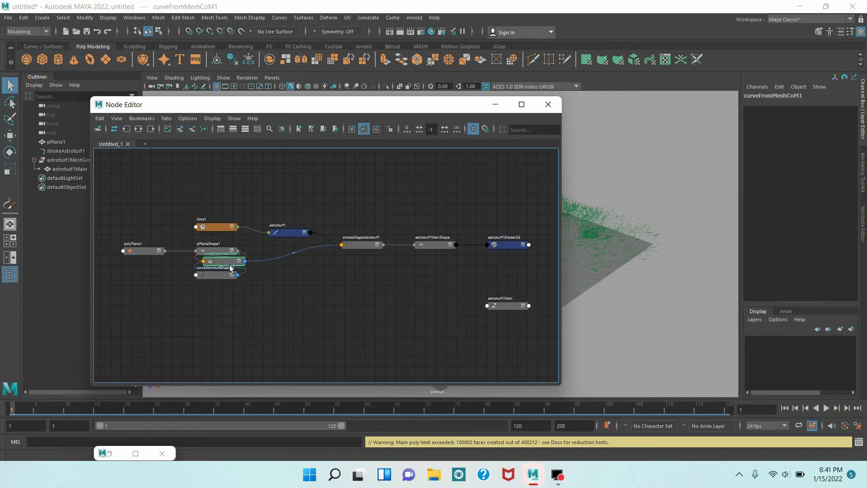
Separate the astroturf1 and astroturf1ShaderSG nodes from the rest and remove all the other nodes from the graph
{"action": "left_click_drag", "start_coordinate": [289, 232], "coordinate": [512, 198]}
{"action": "left_click_drag", "start_coordinate": [499, 246], "coordinate": [499, 223]}
{"action": "left_click_drag", "start_coordinate": [501, 305], "coordinate": [361, 290]}
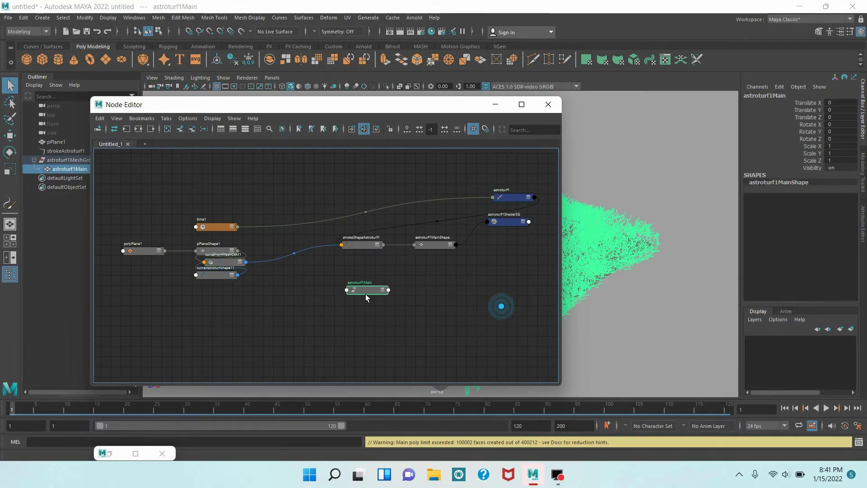
{"action": "left_click_drag", "start_coordinate": [116, 178], "coordinate": [449, 353]}
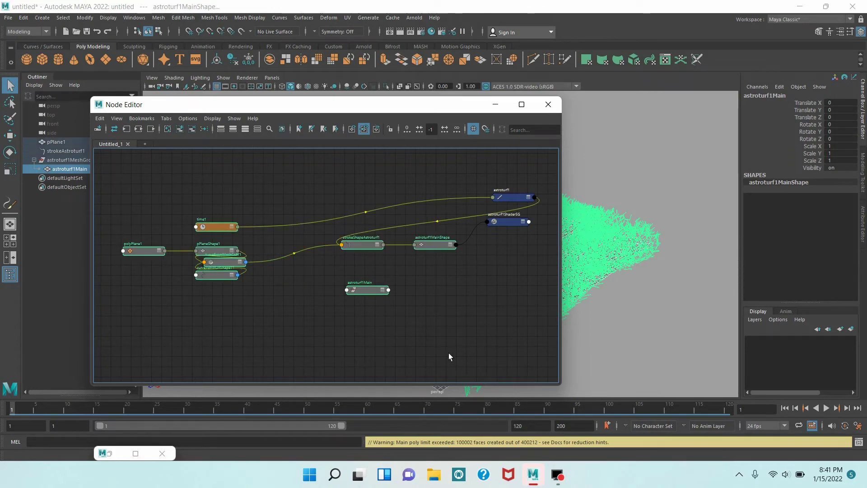
{"action": "left_click", "coordinate": [192, 131]}
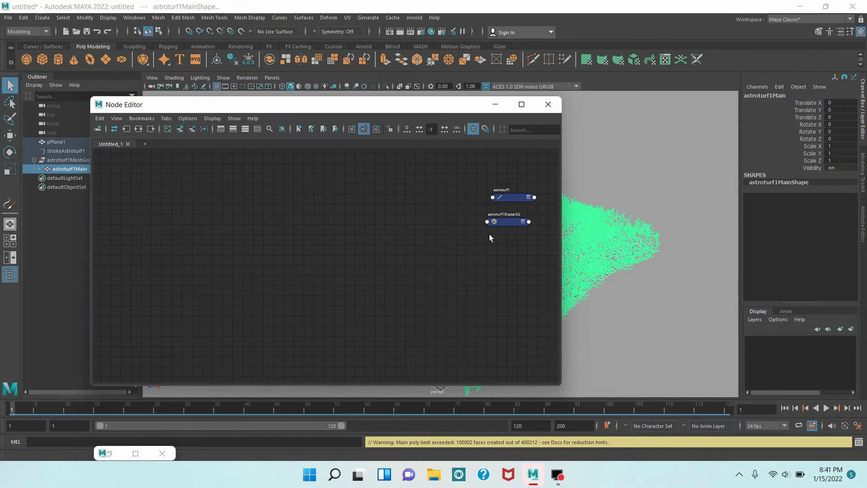
Place the astroturf1 and astroturf1ShaderSG nodes side by side and expand both to show all their attributes
{"action": "left_click_drag", "start_coordinate": [513, 198], "coordinate": [451, 190]}
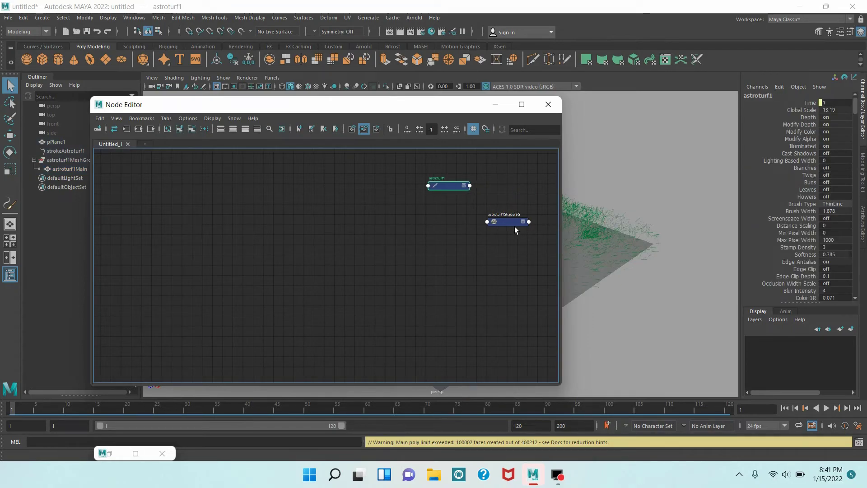
{"action": "left_click_drag", "start_coordinate": [513, 225], "coordinate": [511, 190]}
{"action": "left_click", "coordinate": [461, 185], "text": "shift"}
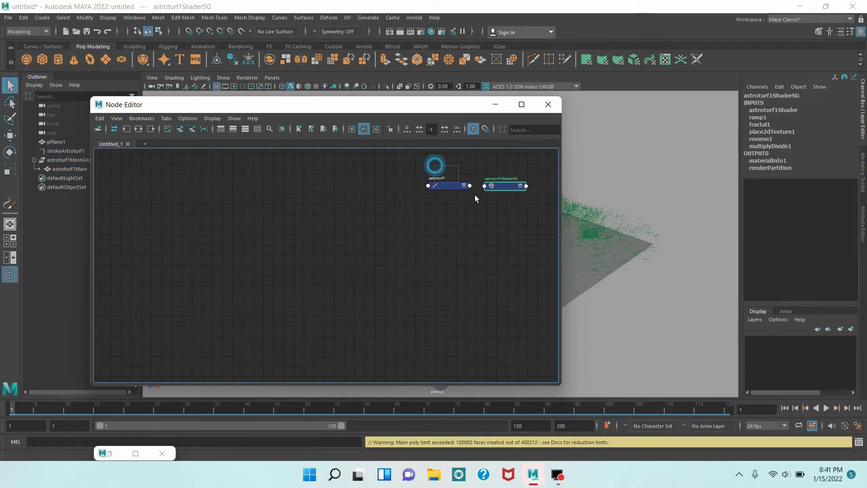
{"action": "left_click", "coordinate": [245, 128]}
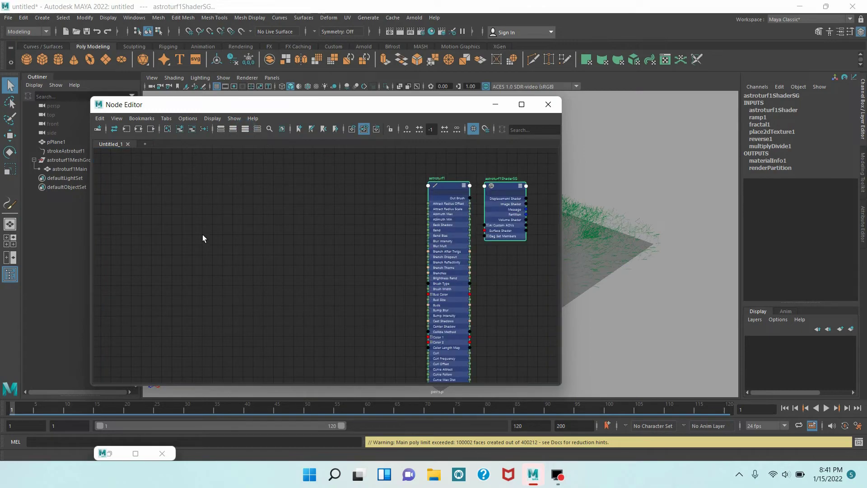
Add an aiStandardSurface node to the Node Editor graph, move it clear of the other new nodes and expand its attributes
{"action": "key", "text": "Tab"}
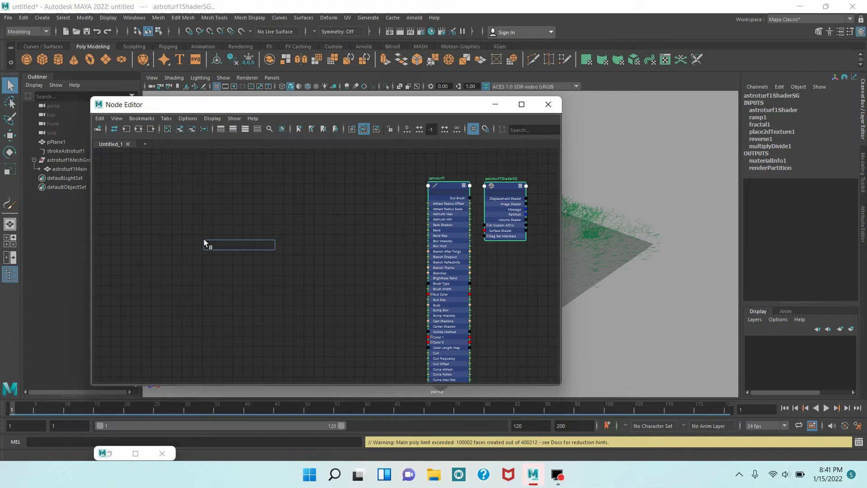
{"action": "type", "text": "aist"}
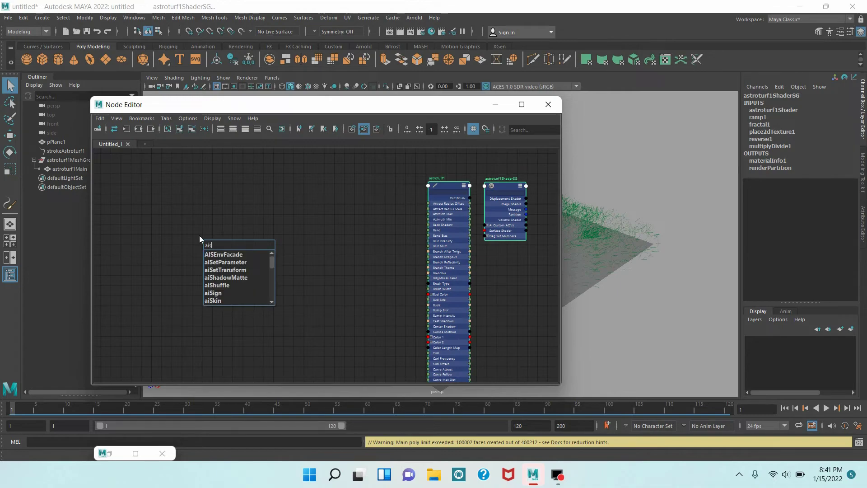
{"action": "left_click", "coordinate": [217, 277]}
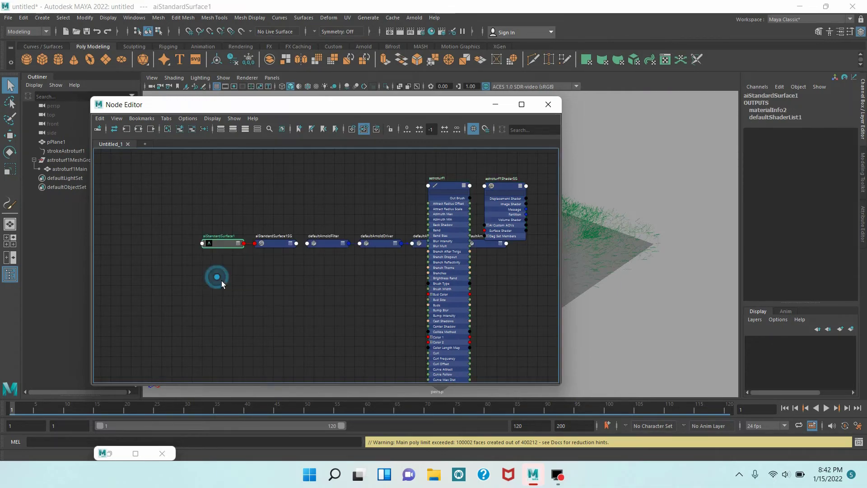
{"action": "left_click_drag", "start_coordinate": [234, 250], "coordinate": [210, 205]}
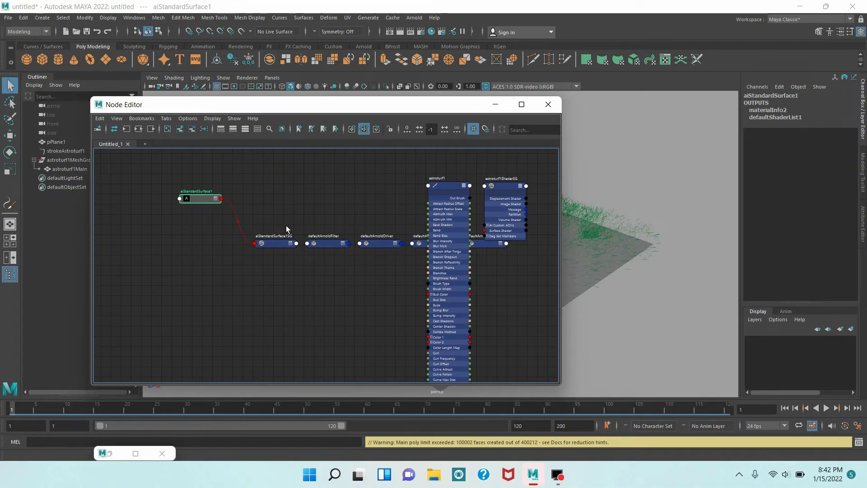
{"action": "left_click", "coordinate": [245, 130]}
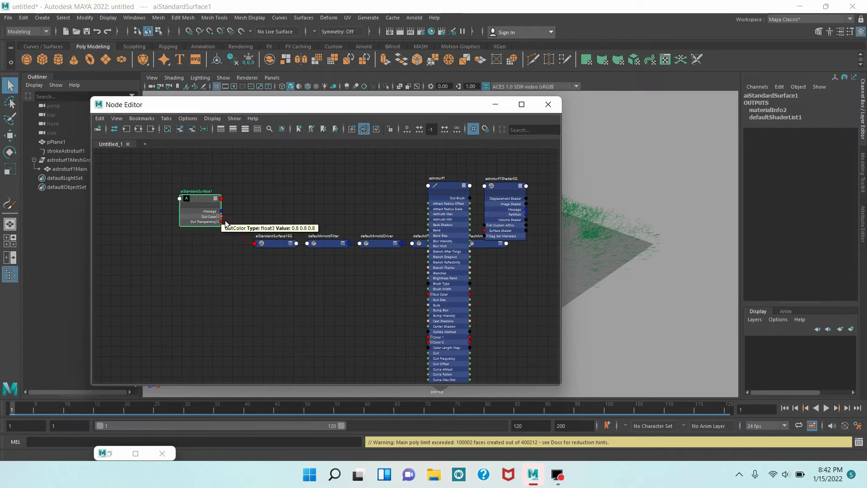
Connect aiStandardSurface1's Out Color to astroturf1's Bud Color and astroturf1ShaderSG's Surface Shader, and minimize the Node Editor
{"action": "left_click_drag", "start_coordinate": [221, 216], "coordinate": [434, 297]}
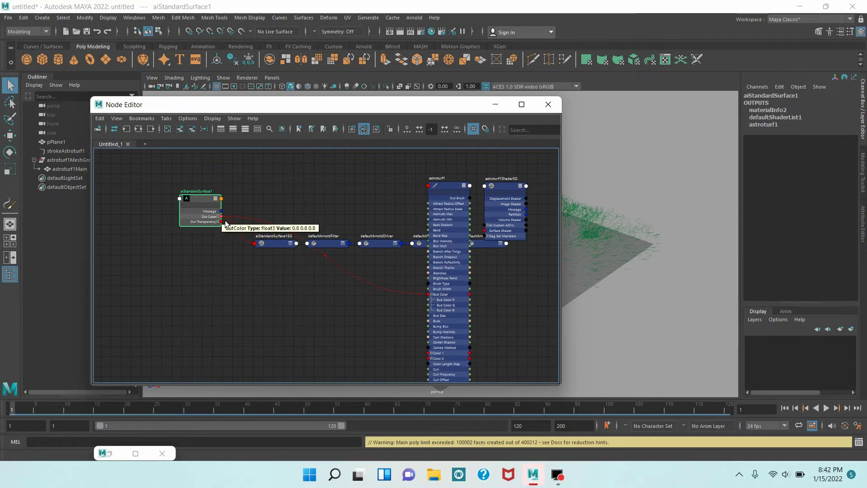
{"action": "left_click_drag", "start_coordinate": [221, 216], "coordinate": [489, 233]}
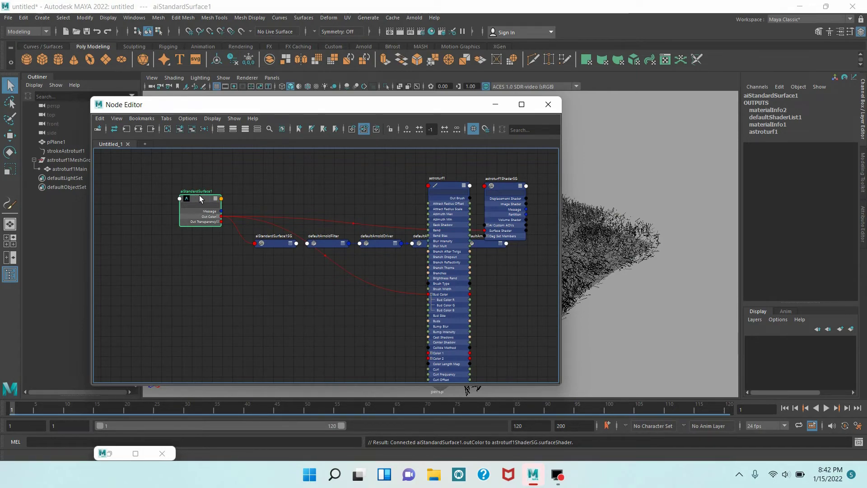
{"action": "left_click", "coordinate": [495, 104]}
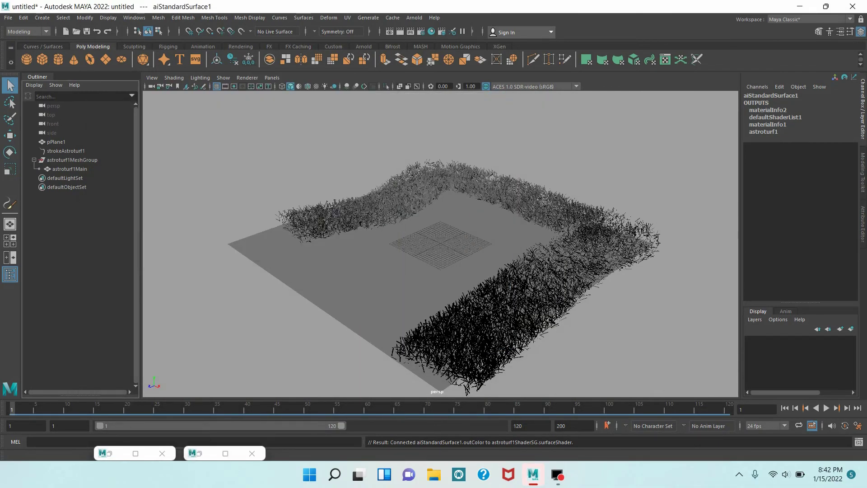
Set the aiStandardSurface1 base color to green with hue 120, saturation 0.641 and value 1
{"action": "left_click", "coordinate": [863, 226]}
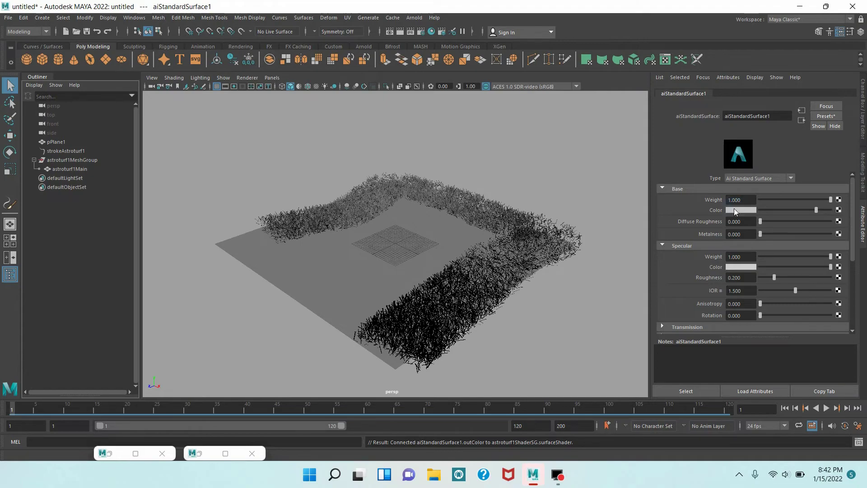
{"action": "left_click", "coordinate": [733, 210]}
{"action": "left_click", "coordinate": [720, 186]}
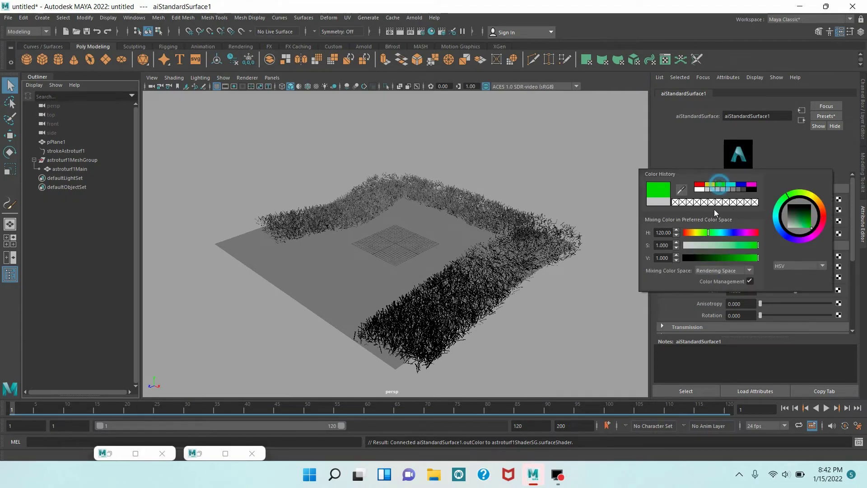
{"action": "left_click", "coordinate": [725, 245]}
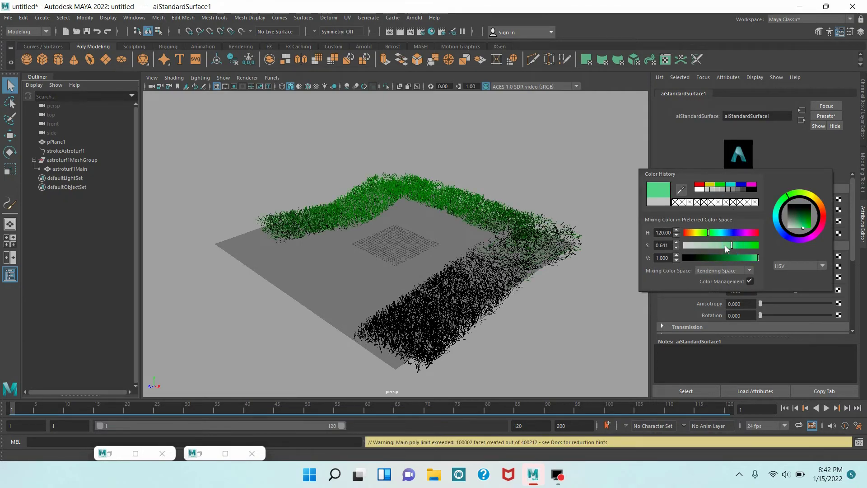
{"action": "key", "text": "ctrl+a"}
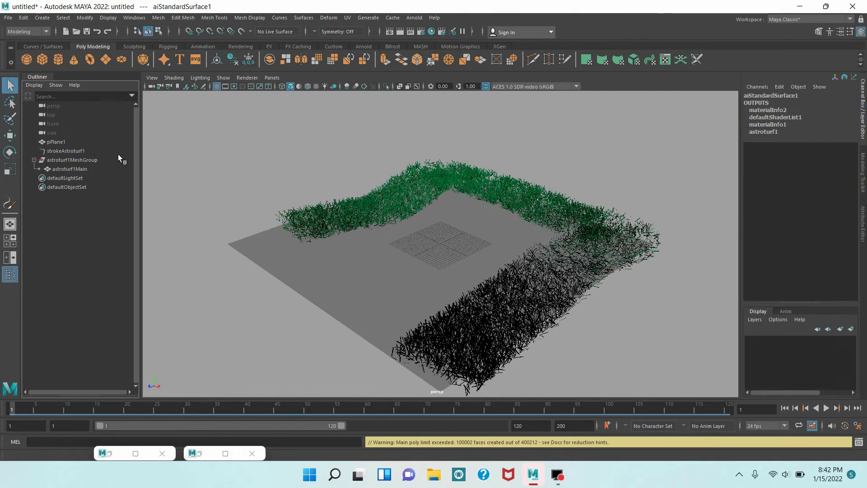
Duplicate the astroturf1MeshGroup grass and set the copy's Rotate Y to -180
{"action": "left_click", "coordinate": [74, 161]}
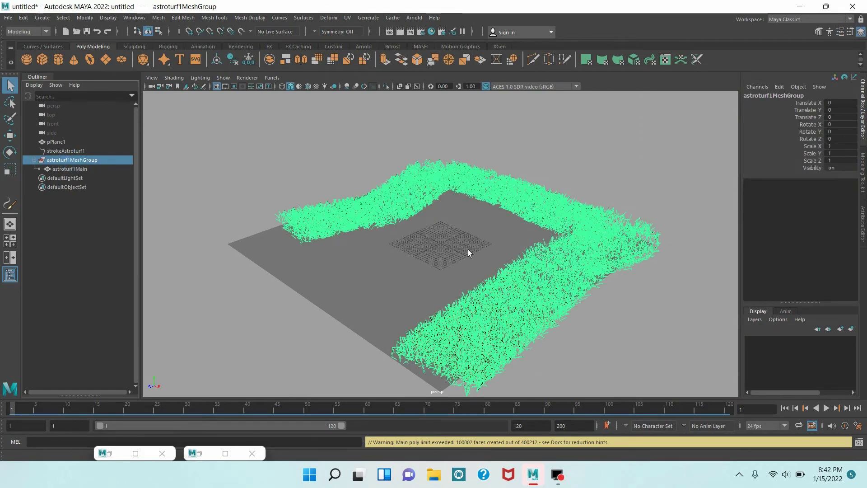
{"action": "key", "text": "ctrl+d"}
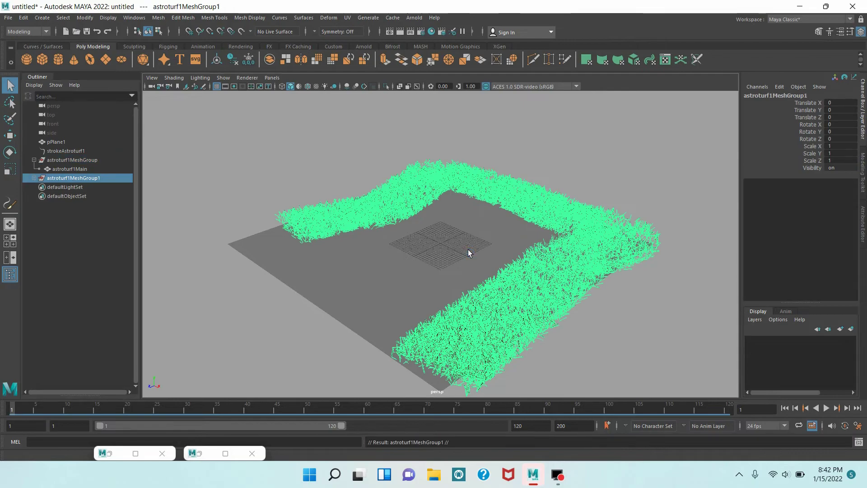
{"action": "left_click", "coordinate": [10, 152]}
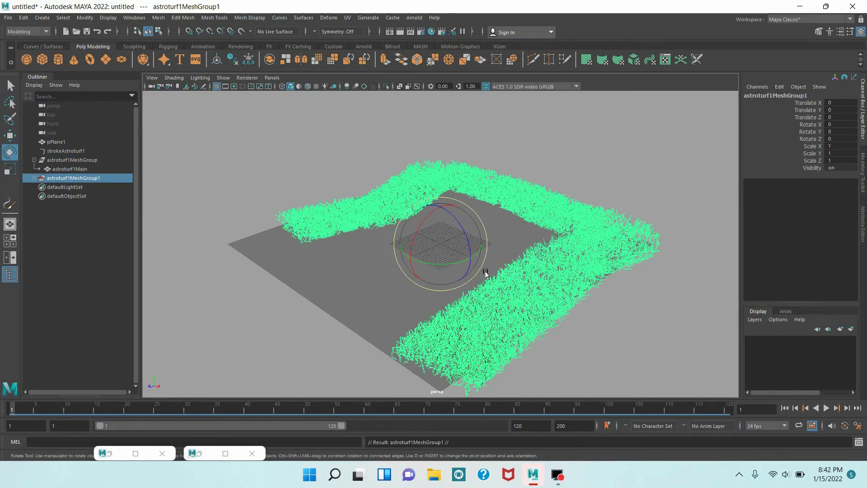
{"action": "left_click_drag", "start_coordinate": [466, 267], "coordinate": [407, 272]}
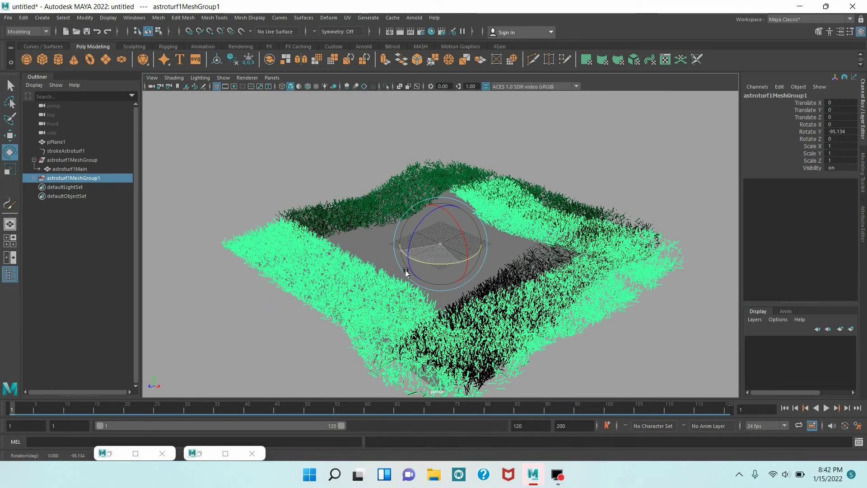
{"action": "left_click_drag", "start_coordinate": [484, 262], "coordinate": [432, 268]}
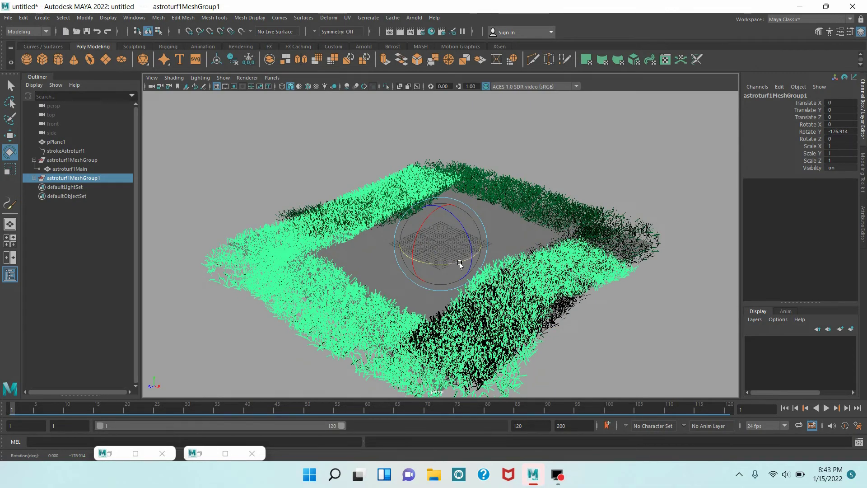
{"action": "double_click", "coordinate": [840, 132]}
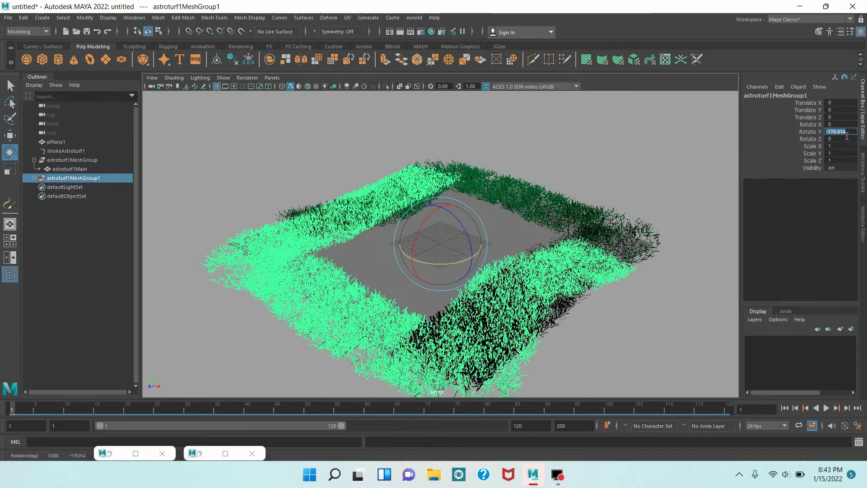
{"action": "type", "text": "-180"}
{"action": "key", "text": "Return"}
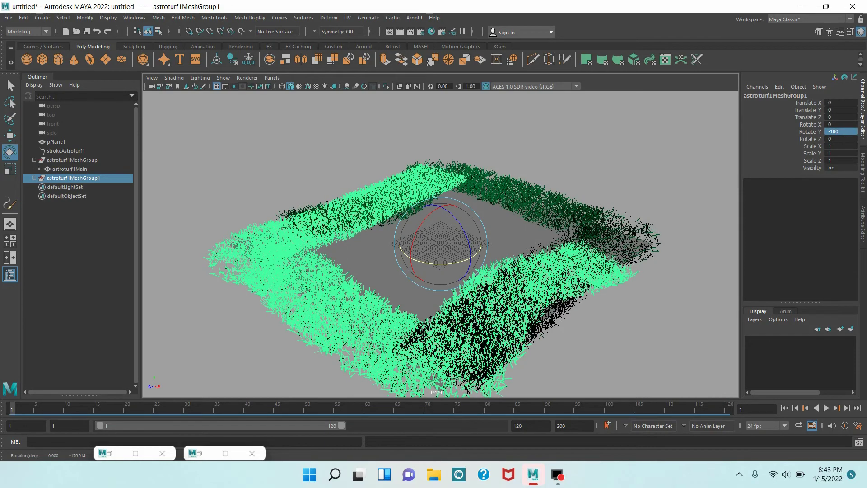
{"action": "key", "text": "q"}
Choose the palmMatureHeavy brush from the TreesMesh Paint Effects examples and paint one short palm stroke inside the grass border
{"action": "left_click", "coordinate": [368, 19]}
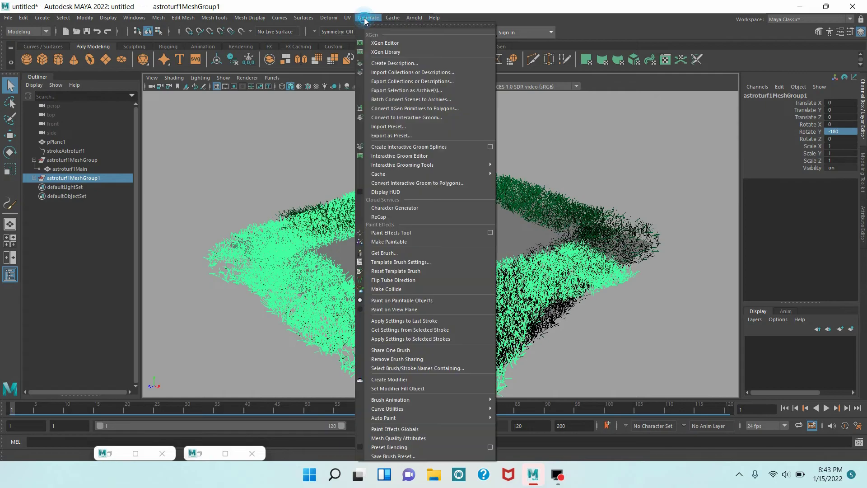
{"action": "left_click", "coordinate": [382, 254]}
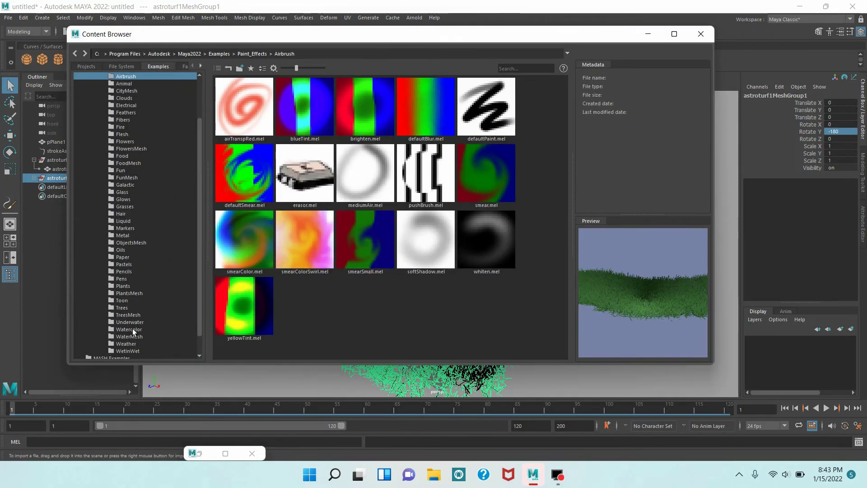
{"action": "left_click", "coordinate": [131, 317]}
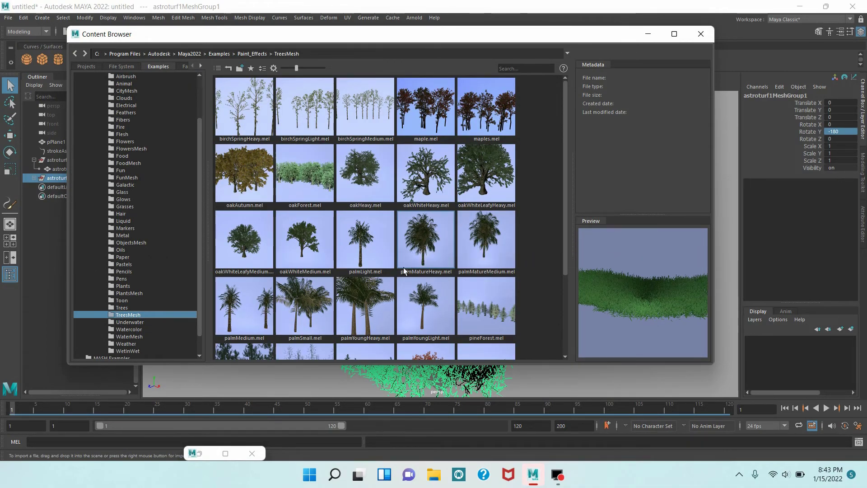
{"action": "left_click", "coordinate": [428, 251]}
{"action": "left_click", "coordinate": [647, 34]}
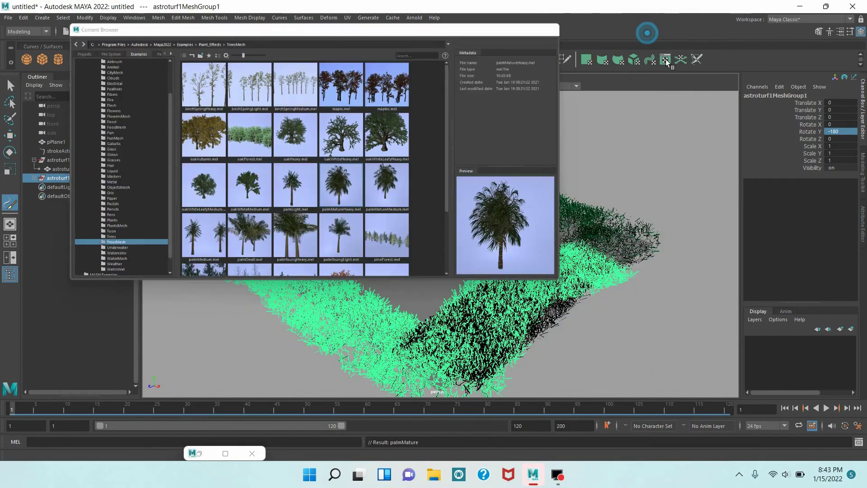
{"action": "left_click_drag", "start_coordinate": [404, 292], "coordinate": [396, 218]}
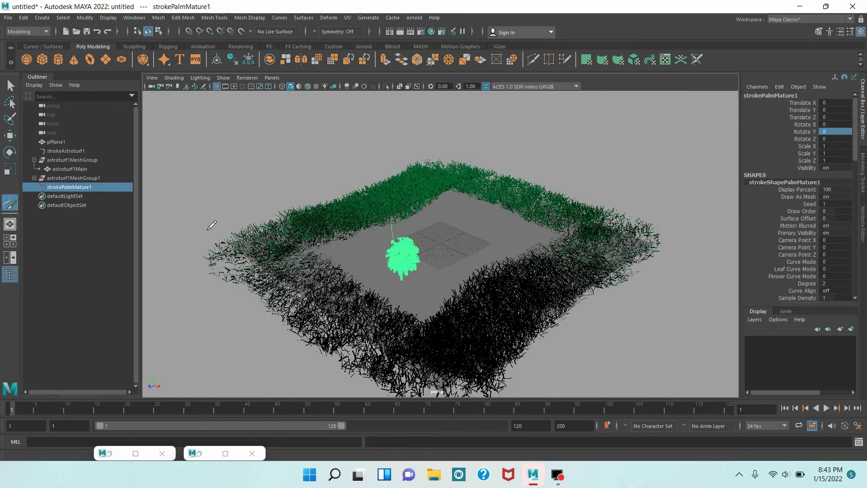
{"action": "left_click", "coordinate": [17, 91]}
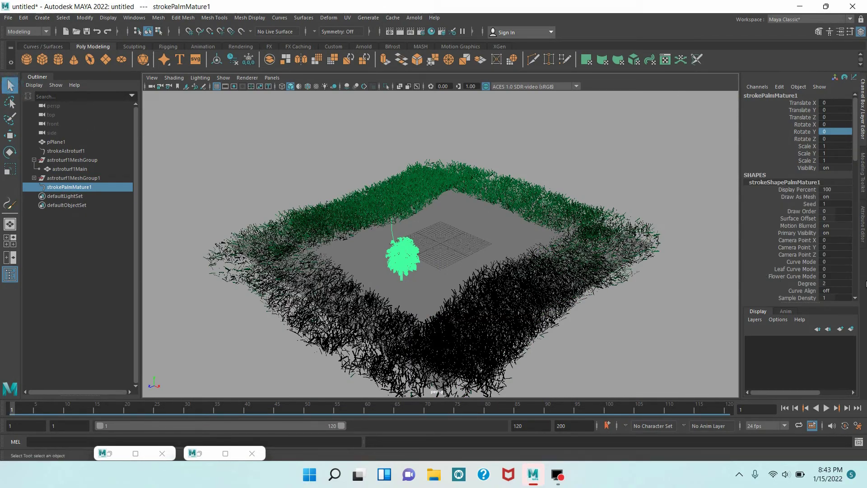
Set the Global Scale of the palmMature1 brush to 10
{"action": "left_click", "coordinate": [861, 230]}
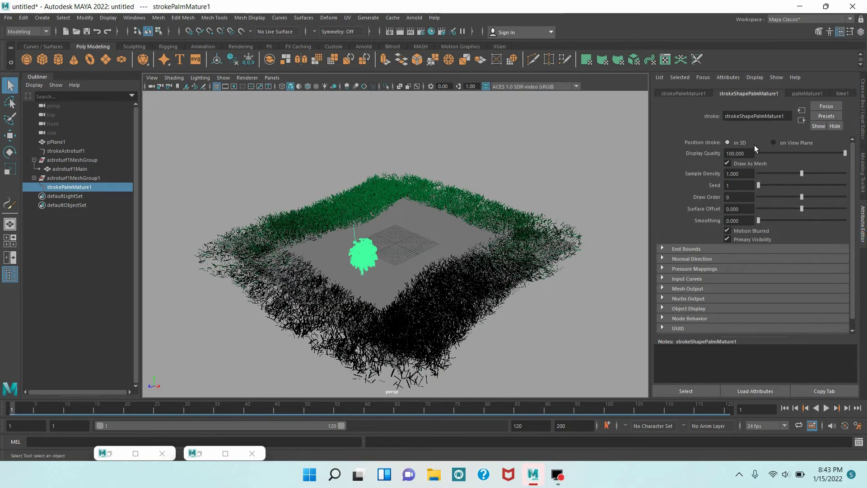
{"action": "left_click", "coordinate": [810, 96]}
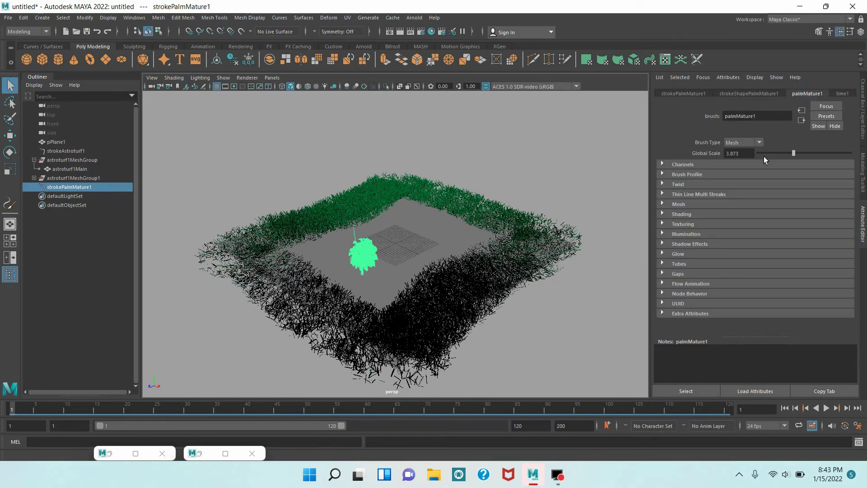
{"action": "double_click", "coordinate": [739, 153]}
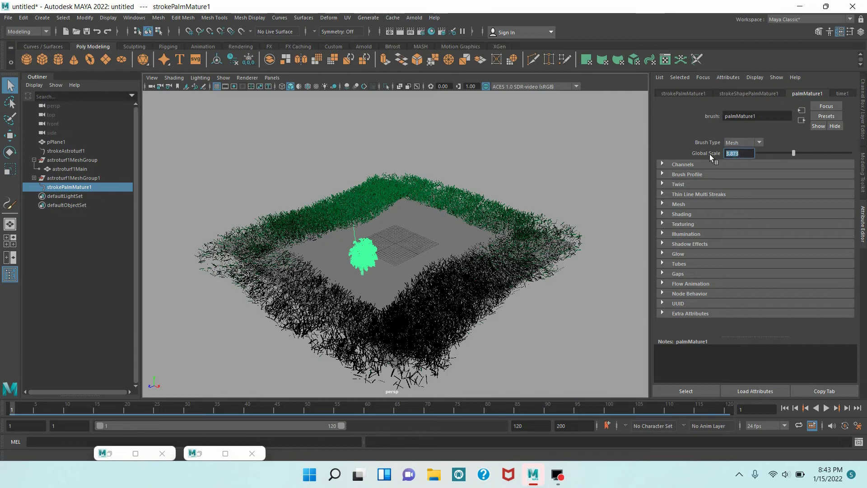
{"action": "type", "text": "0"}
{"action": "key", "text": "Return"}
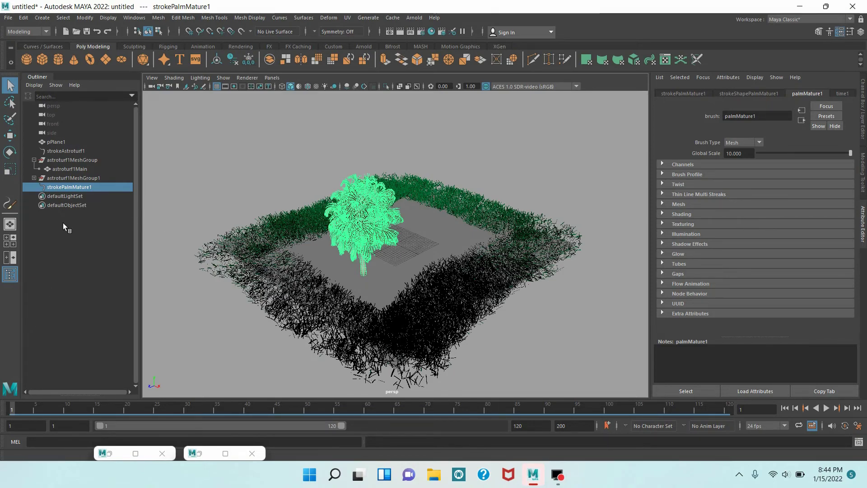
Convert the palm stroke from Paint Effects to polygons
{"action": "left_click", "coordinate": [85, 18]}
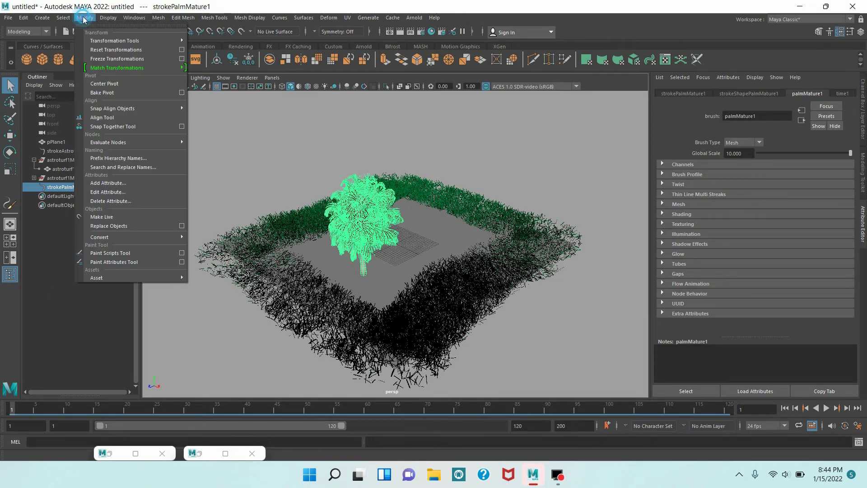
{"action": "mouse_move", "coordinate": [155, 237]}
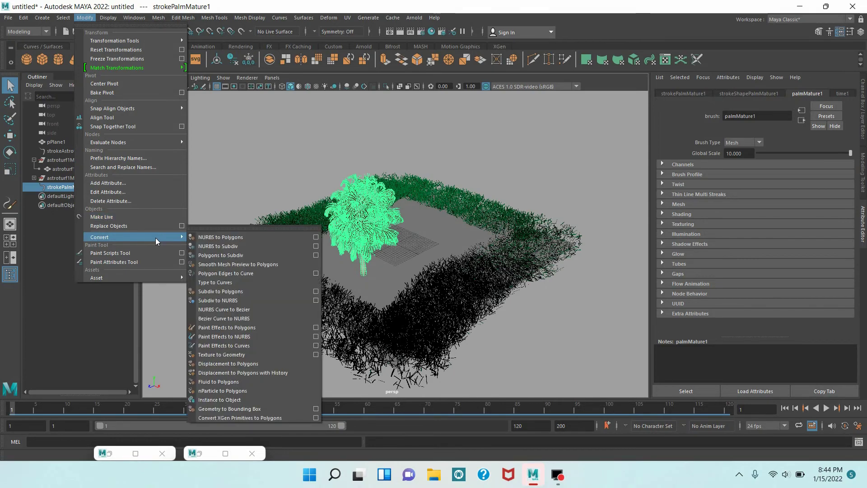
{"action": "left_click", "coordinate": [221, 327]}
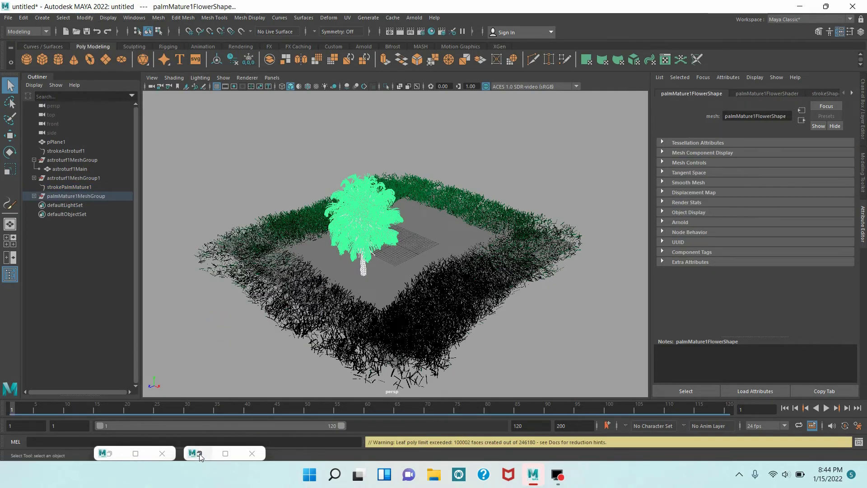
Bring up the Node Editor and clear all palm nodes from its graph
{"action": "left_click", "coordinate": [200, 454]}
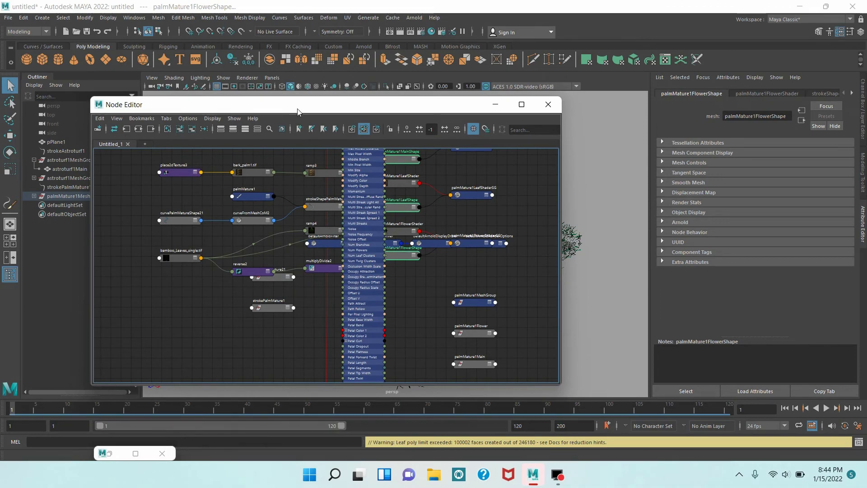
{"action": "scroll", "coordinate": [316, 239], "scroll_direction": "down", "scroll_amount": 6}
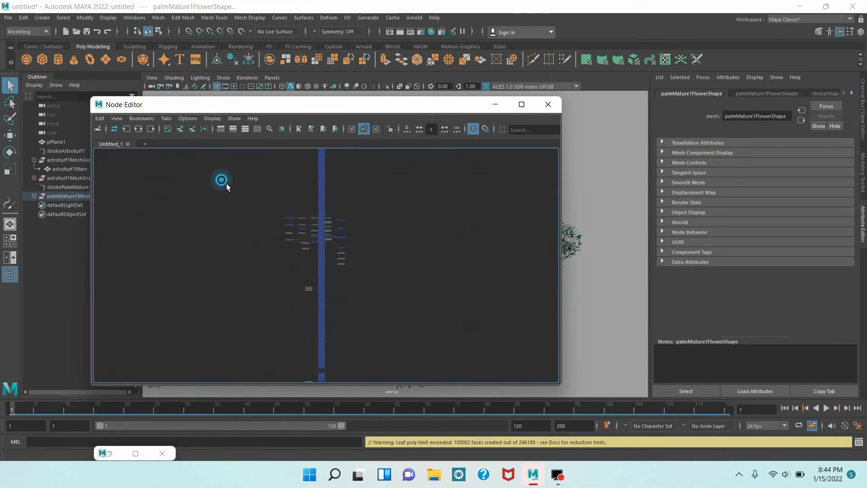
{"action": "left_click_drag", "start_coordinate": [226, 184], "coordinate": [444, 348]}
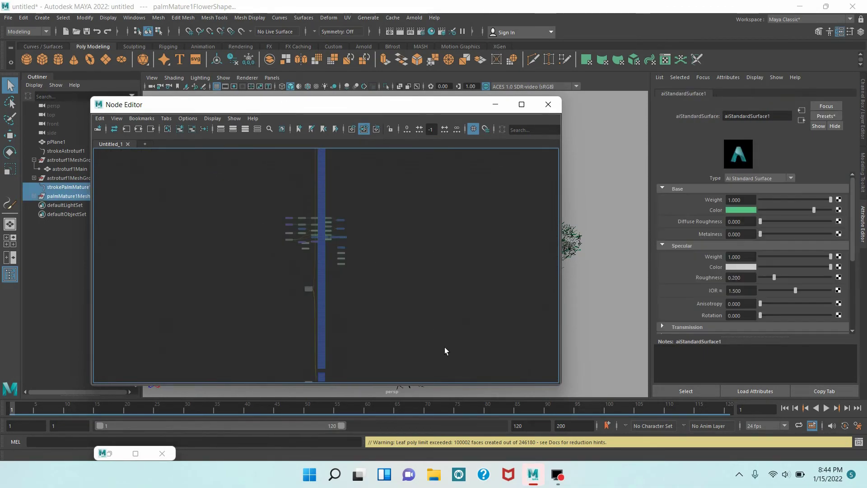
{"action": "left_click", "coordinate": [196, 132]}
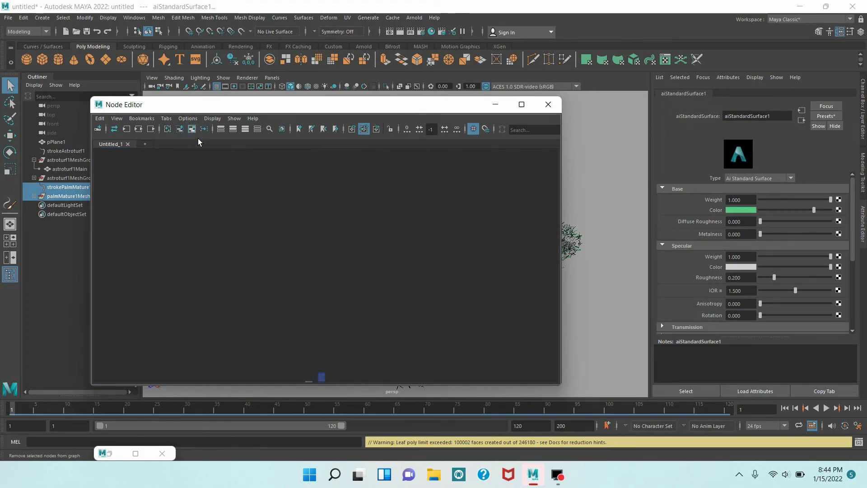
Graph the input and output connections of palmMature1Main, palmMature1Leaf and palmMature1Flower in the Node Editor
{"action": "left_click", "coordinate": [34, 196]}
{"action": "left_click_drag", "start_coordinate": [71, 207], "coordinate": [74, 223]}
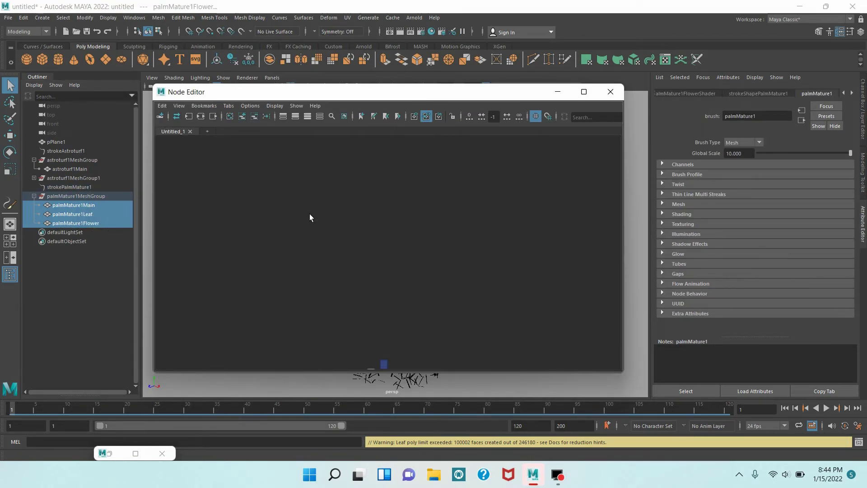
{"action": "left_click", "coordinate": [205, 120]}
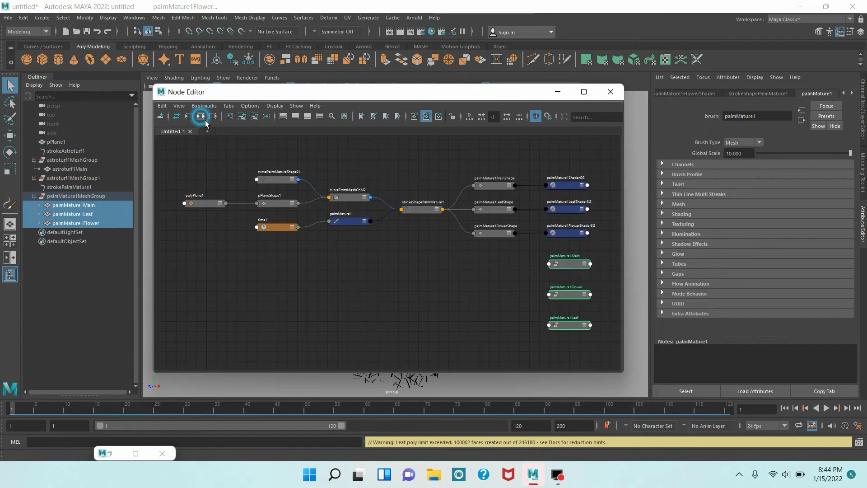
Set the palmMature1 brush node apart beside the shading groups and remove the curve, plane, time, stroke and mesh shape nodes from the graph
{"action": "left_click", "coordinate": [343, 221]}
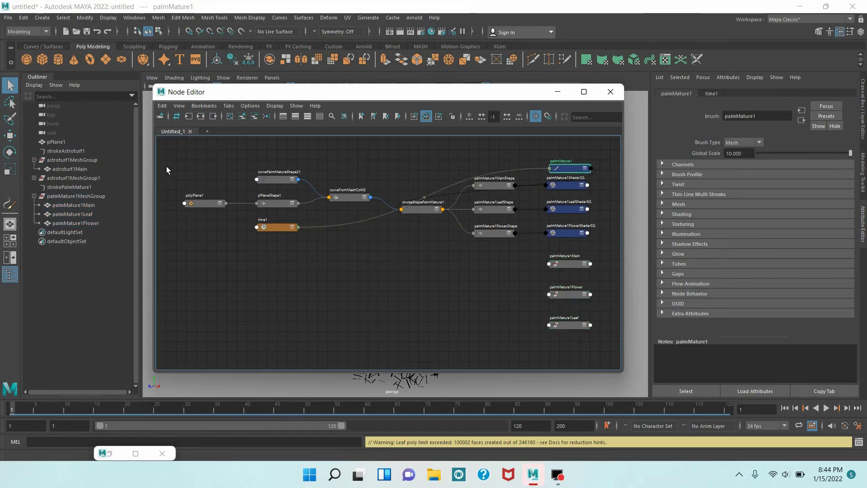
{"action": "left_click_drag", "start_coordinate": [176, 161], "coordinate": [490, 340]}
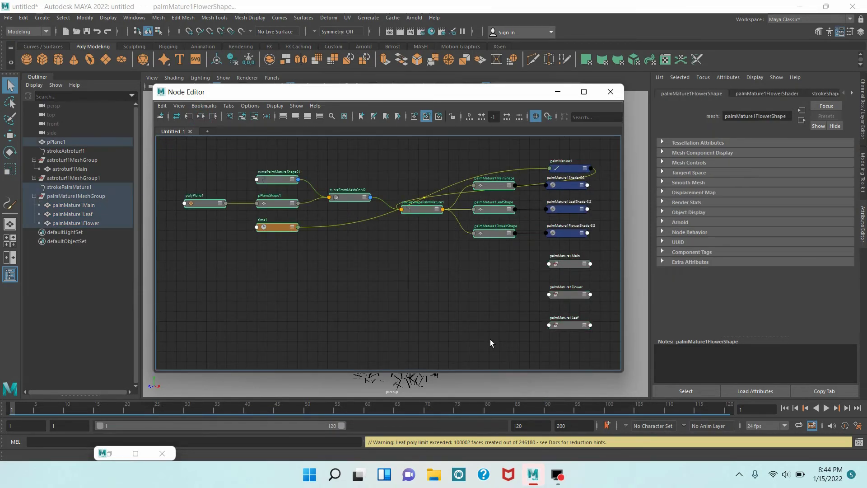
{"action": "left_click", "coordinate": [254, 118]}
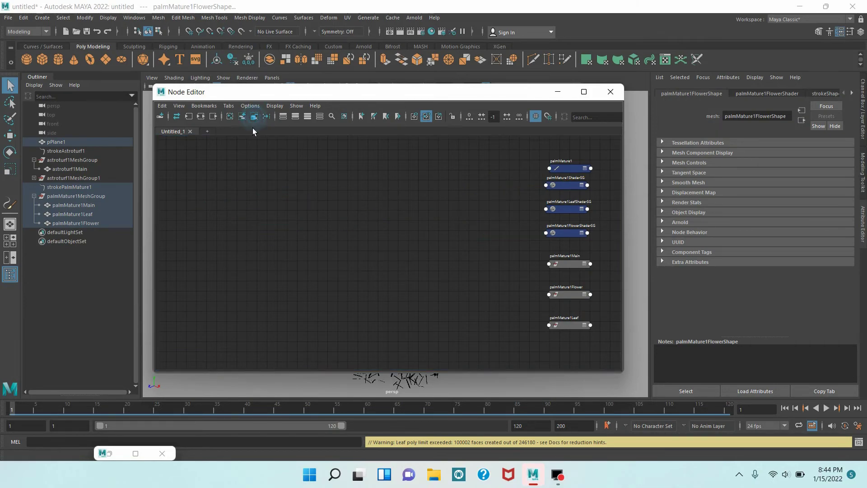
Line up the palmMature1 brush and the leaf, flower and main shading groups side by side and expand their attributes
{"action": "left_click_drag", "start_coordinate": [571, 235], "coordinate": [453, 192]}
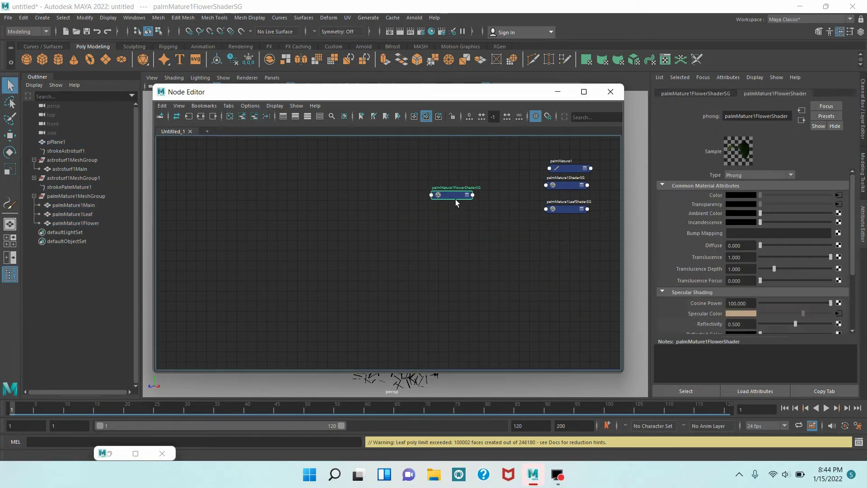
{"action": "left_click", "coordinate": [569, 172]}
{"action": "left_click_drag", "start_coordinate": [570, 172], "coordinate": [502, 185]}
{"action": "left_click_drag", "start_coordinate": [566, 209], "coordinate": [382, 182]}
{"action": "left_click_drag", "start_coordinate": [379, 152], "coordinate": [584, 246]}
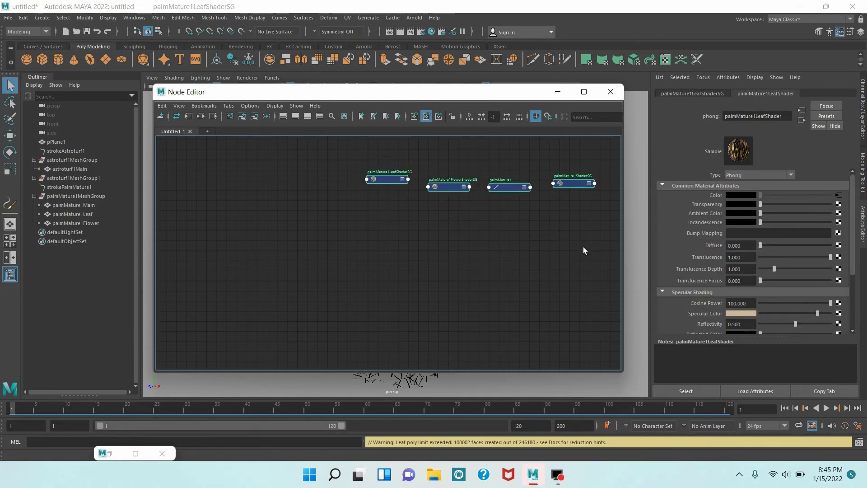
{"action": "left_click", "coordinate": [308, 119]}
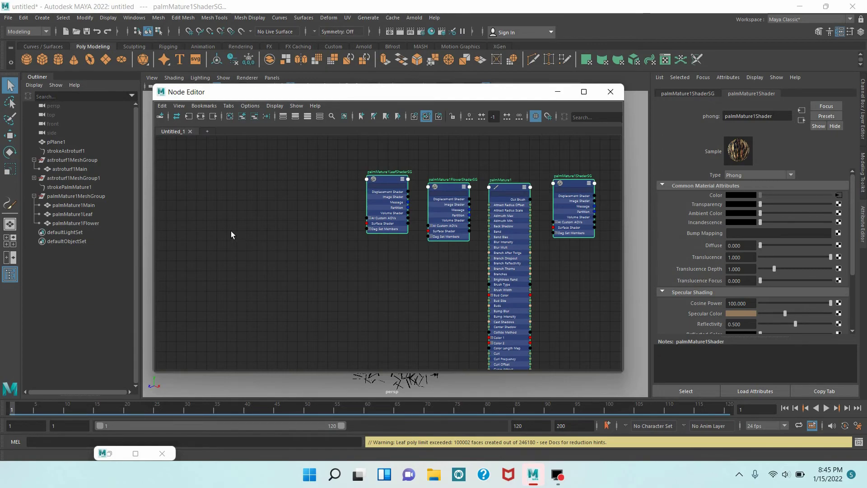
Add an aiStandardSurface material beside the shading groups in the graph and show its primary attributes
{"action": "key", "text": "Tab"}
{"action": "type", "text": "a"}
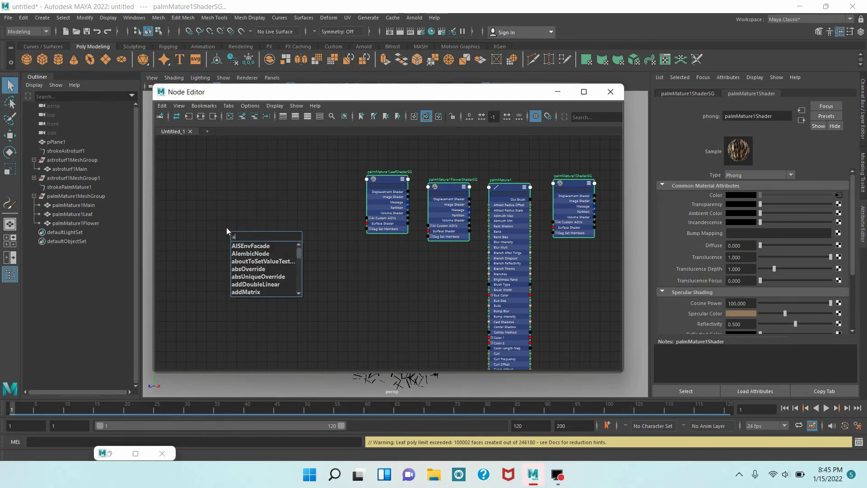
{"action": "type", "text": "ist"}
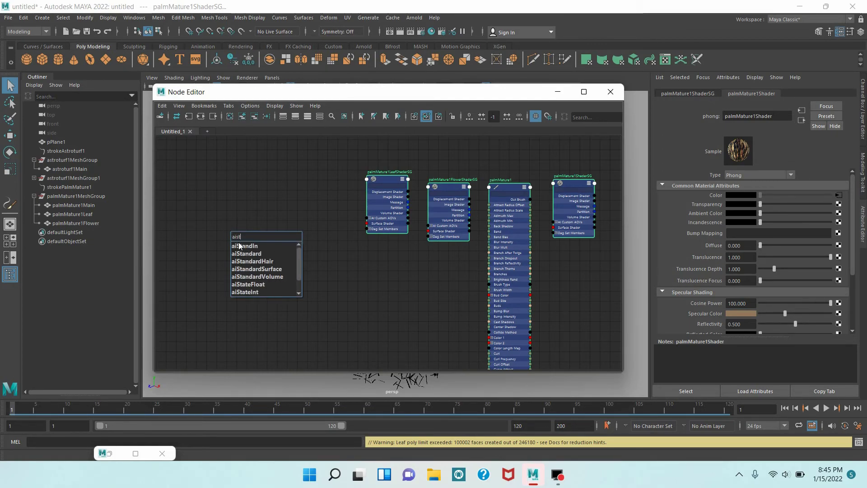
{"action": "left_click", "coordinate": [251, 270]}
{"action": "left_click_drag", "start_coordinate": [251, 236], "coordinate": [235, 188]}
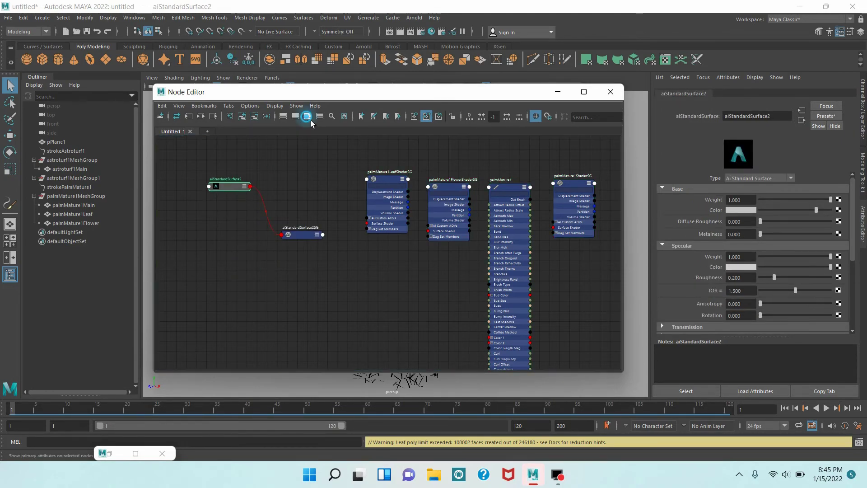
{"action": "left_click", "coordinate": [309, 118]}
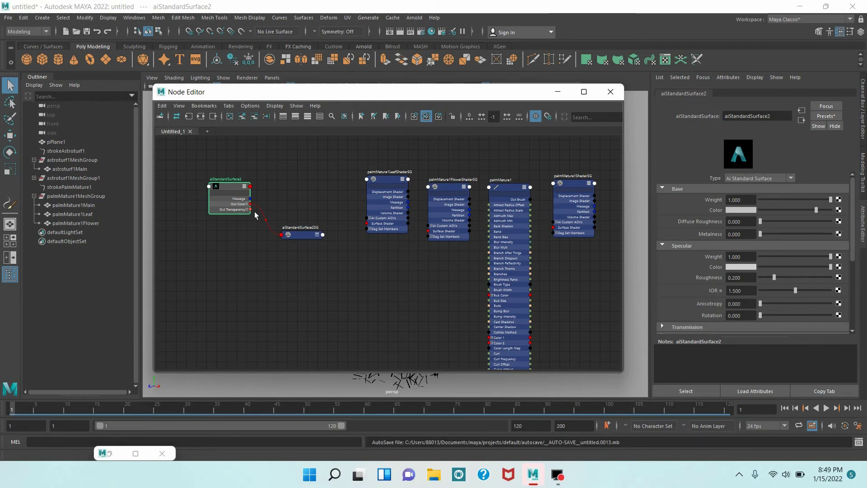
Connect aiStandardSurface2's Out Color to Surface Shader on palmMature1LeafShaderSG and palmMature1ShaderSG, and to palmMature1's Bud Color
{"action": "left_click_drag", "start_coordinate": [250, 204], "coordinate": [374, 231]}
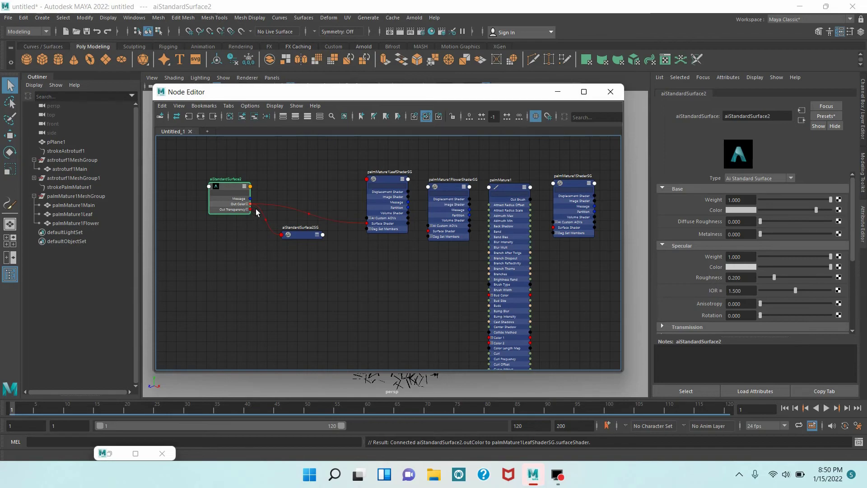
{"action": "left_click_drag", "start_coordinate": [250, 203], "coordinate": [495, 300]}
{"action": "left_click_drag", "start_coordinate": [249, 204], "coordinate": [560, 234]}
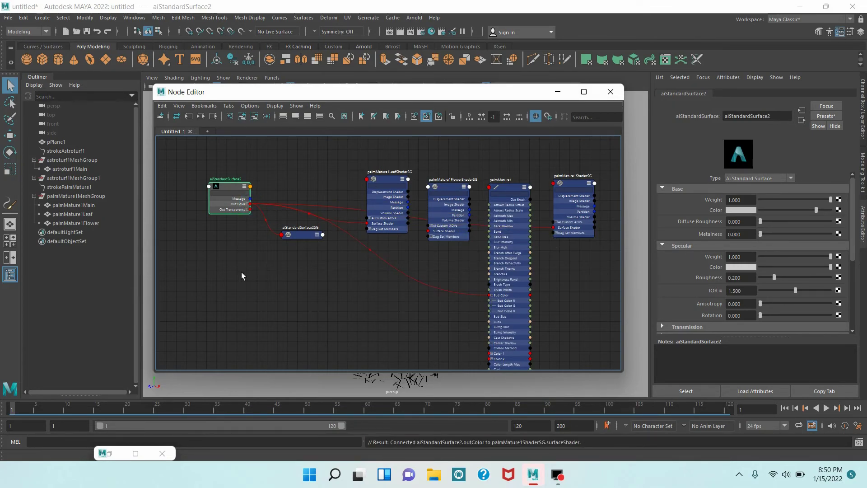
Add another aiStandardSurface material below the first and connect its Out Color to the Surface Shader of palmMature1FlowerShaderSG
{"action": "key", "text": "Tab"}
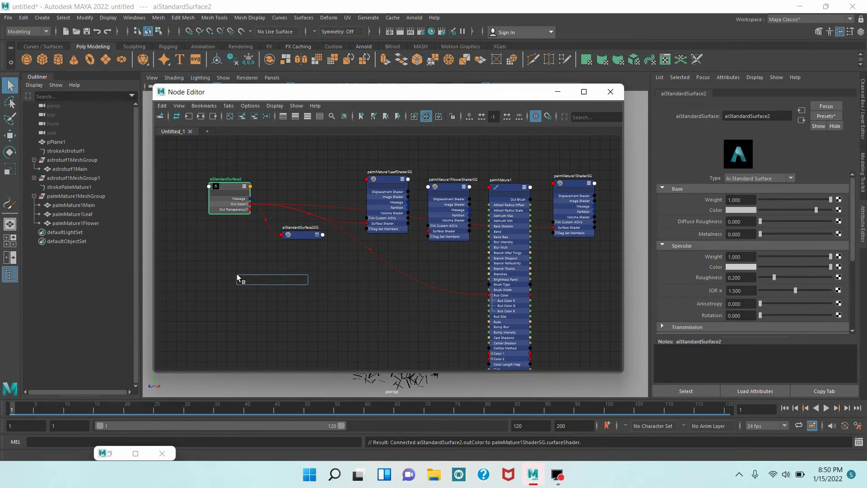
{"action": "type", "text": "aist"}
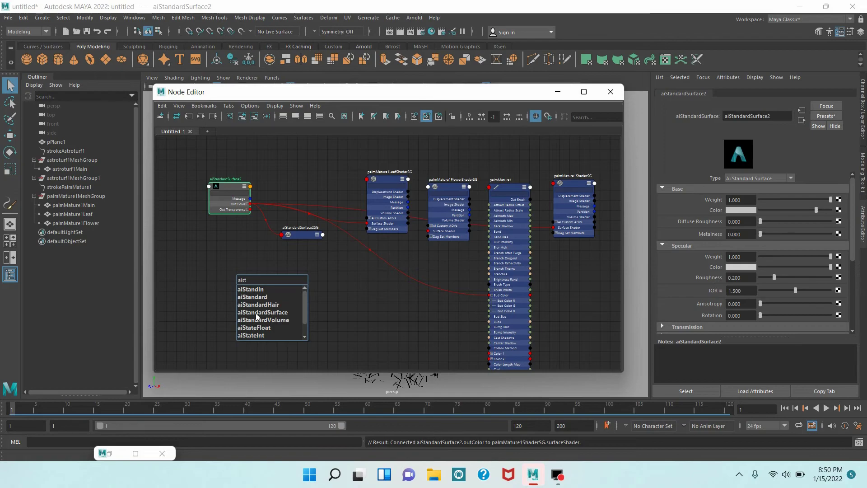
{"action": "left_click", "coordinate": [256, 312]}
{"action": "left_click_drag", "start_coordinate": [253, 279], "coordinate": [235, 244]}
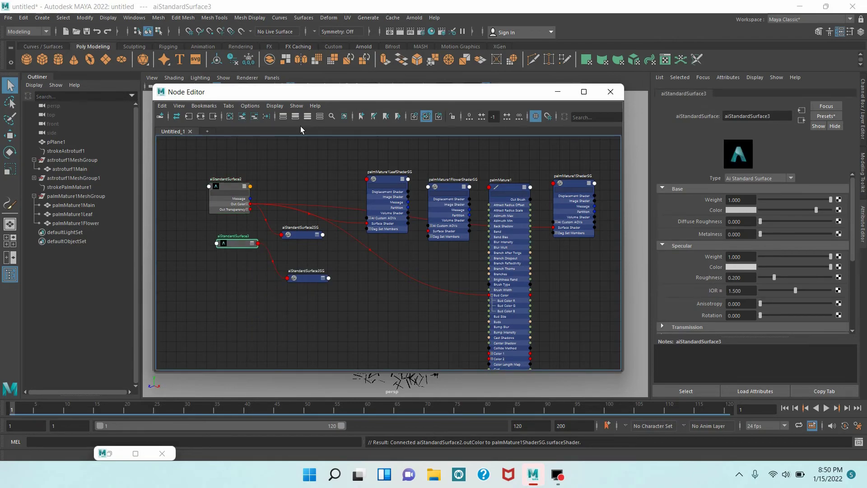
{"action": "left_click", "coordinate": [308, 116]}
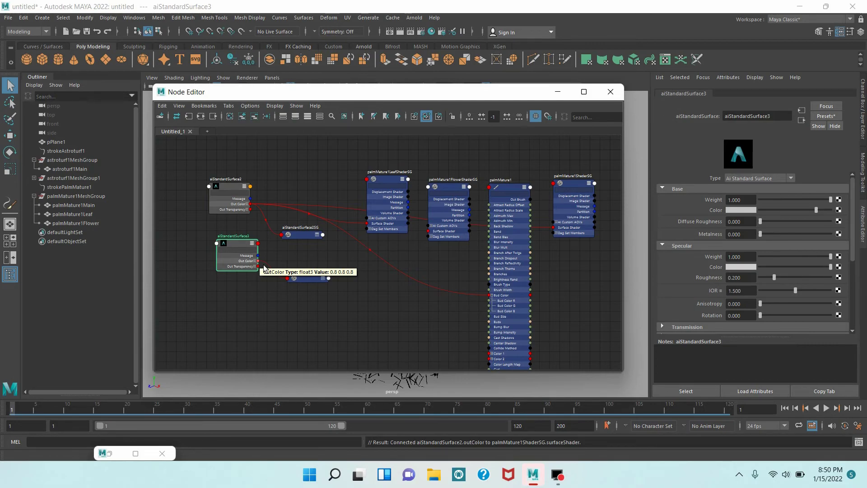
{"action": "left_click_drag", "start_coordinate": [258, 261], "coordinate": [436, 235]}
Set the base color of aiStandardSurface2 to pure green (H 120, S 1, V 1)
{"action": "left_click", "coordinate": [233, 194]}
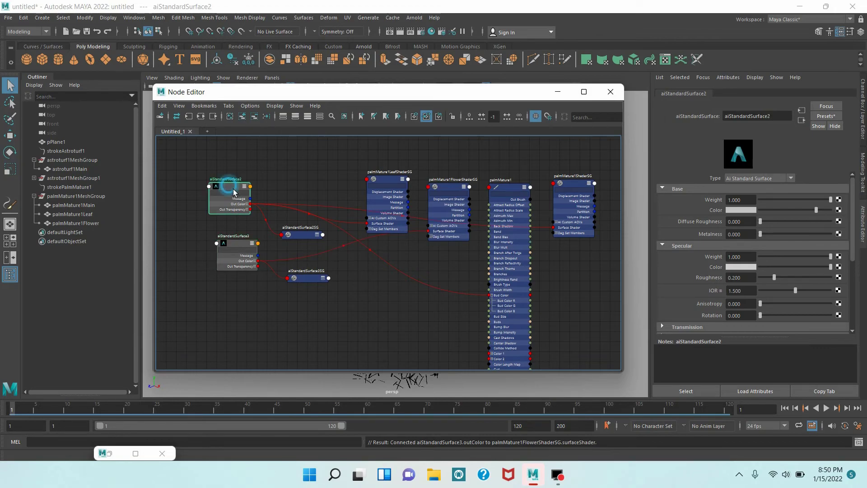
{"action": "left_click", "coordinate": [735, 211]}
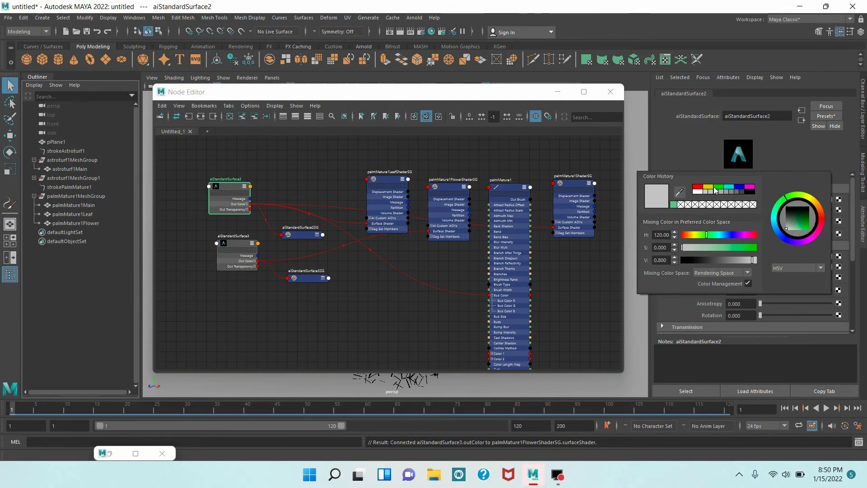
{"action": "left_click", "coordinate": [715, 187]}
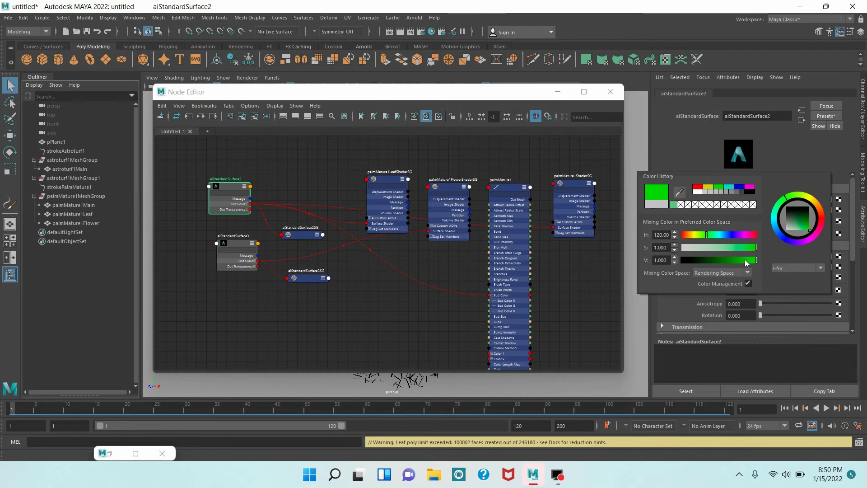
Set the base color of aiStandardSurface3 to magenta (H 325.38, S 0.974, V 1) and close the Node Editor
{"action": "left_click", "coordinate": [238, 246]}
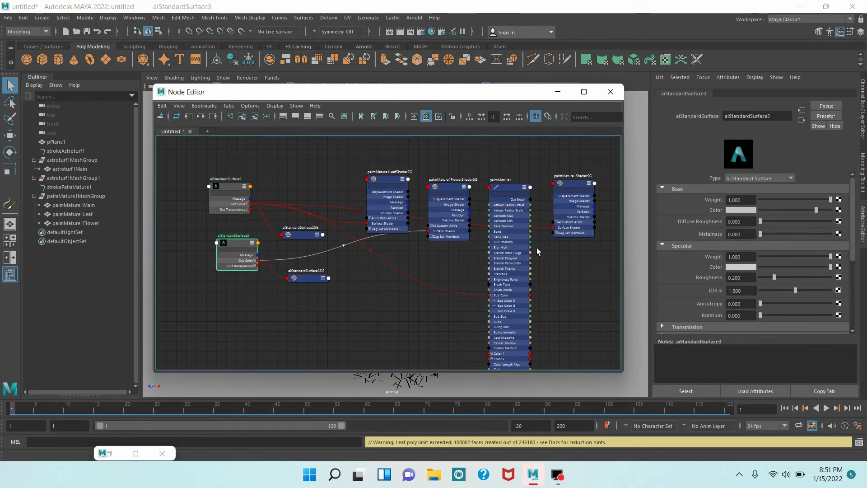
{"action": "left_click", "coordinate": [731, 211]}
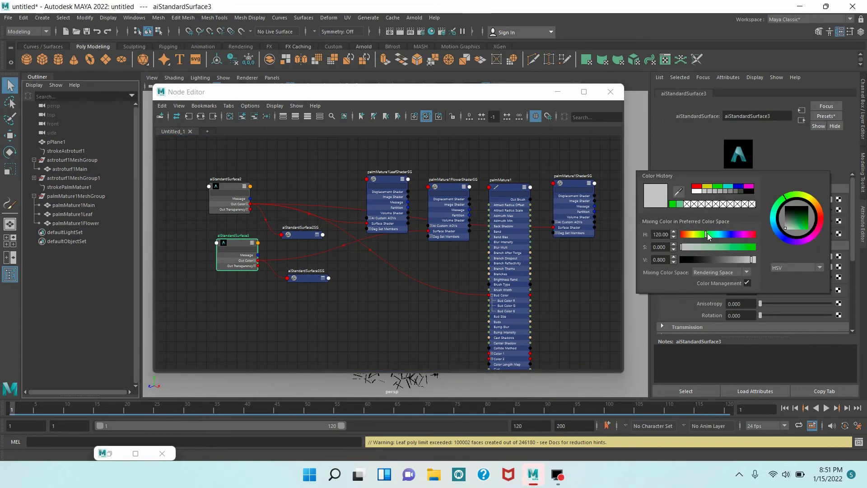
{"action": "left_click", "coordinate": [747, 235]}
{"action": "left_click", "coordinate": [747, 247]}
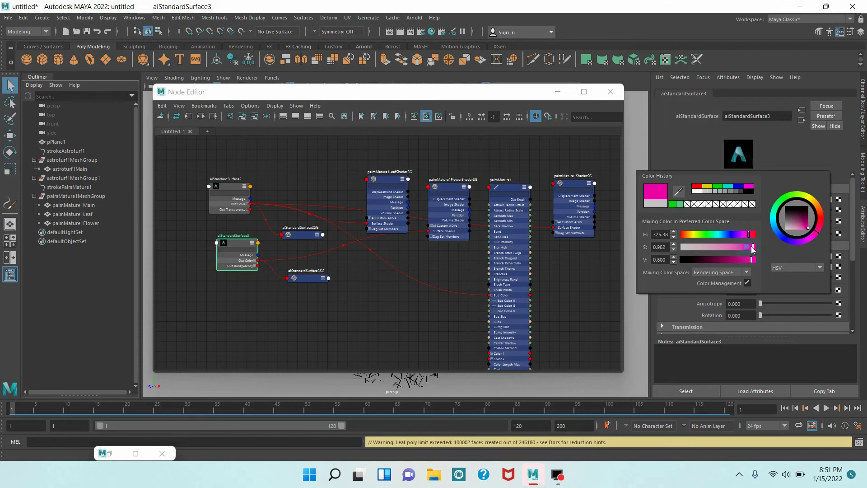
{"action": "left_click", "coordinate": [610, 92]}
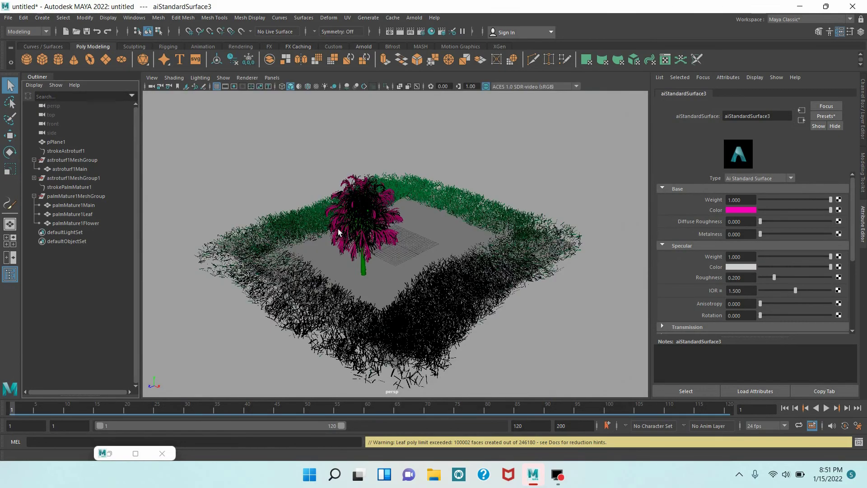
Change the base color of aiStandardSurface3 to a light orange with hue 34.615 and saturation 0.705
{"action": "left_click", "coordinate": [738, 210]}
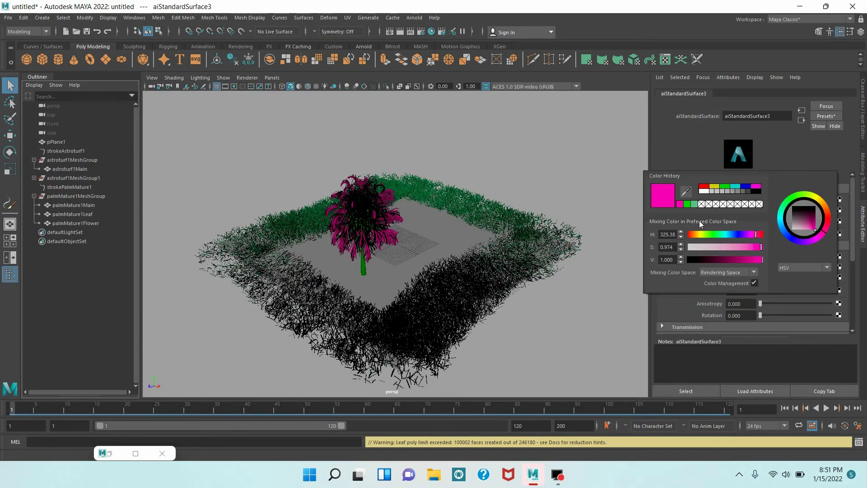
{"action": "left_click", "coordinate": [695, 233]}
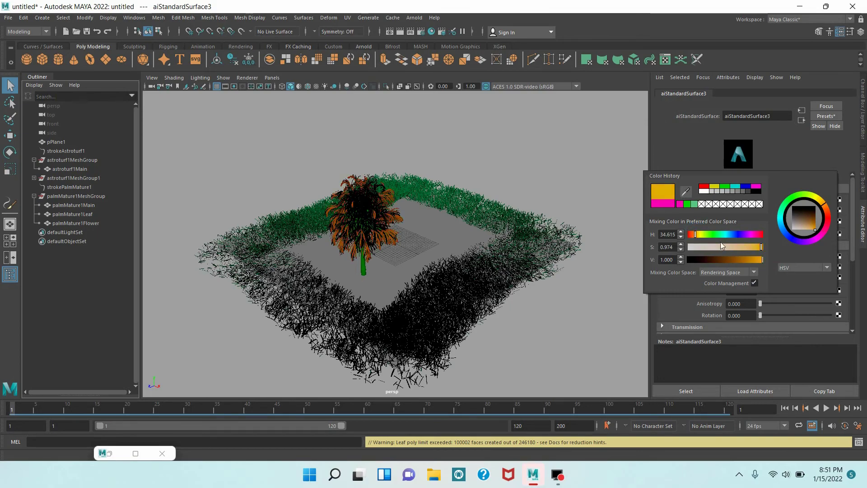
{"action": "left_click", "coordinate": [739, 247]}
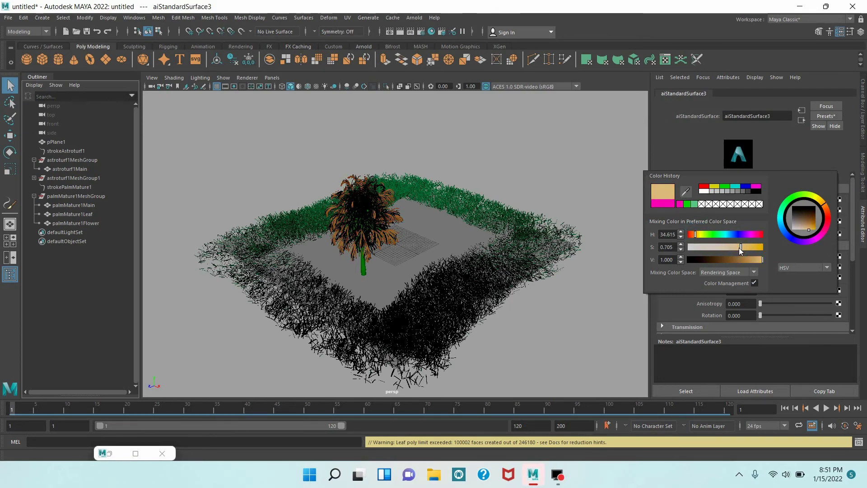
Move palmMature1MeshGroup along the X axis to about -33.8, close to the grass border
{"action": "left_click", "coordinate": [65, 199]}
{"action": "left_click", "coordinate": [15, 140]}
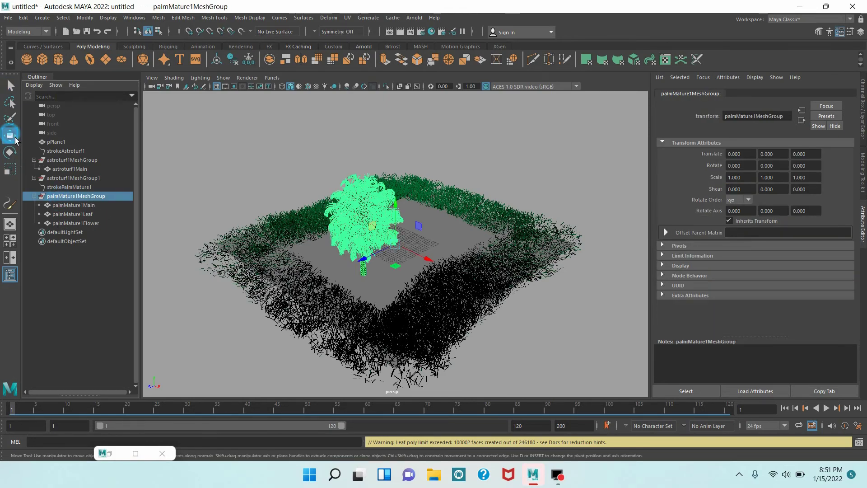
{"action": "left_click_drag", "start_coordinate": [519, 267], "coordinate": [335, 276], "text": "alt"}
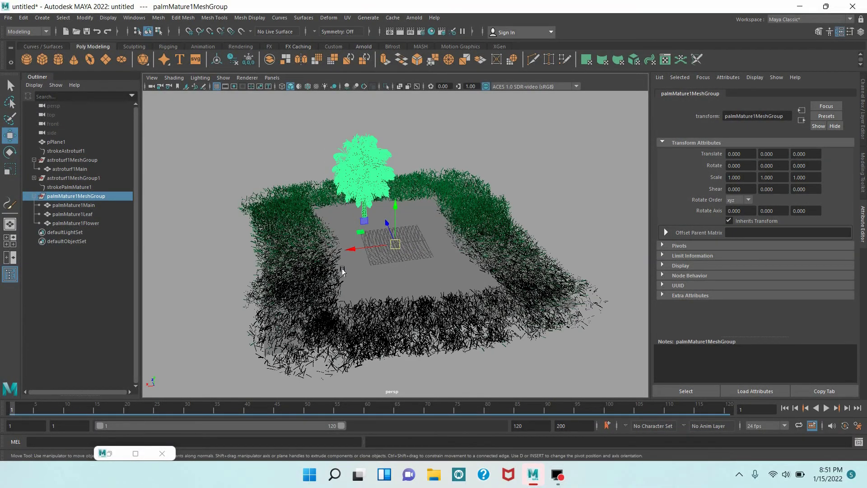
{"action": "left_click_drag", "start_coordinate": [353, 248], "coordinate": [441, 235]}
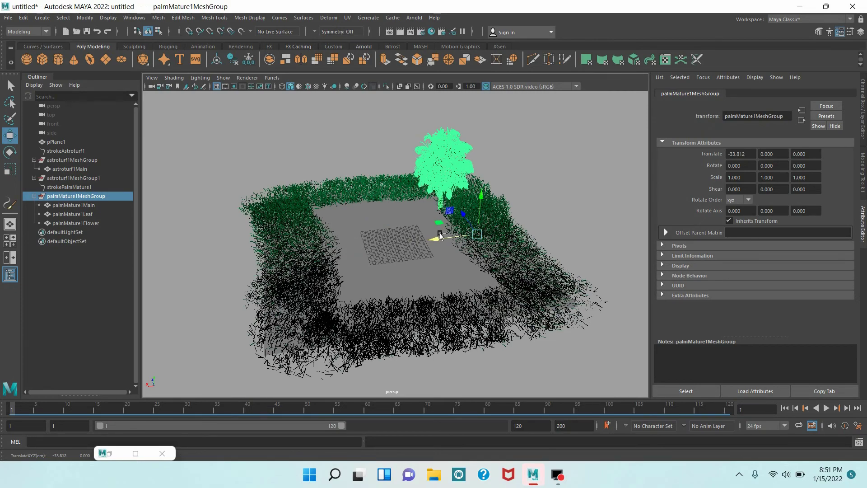
Duplicate the palm tree twice, placing one copy at about Z -38.7 and the other across the pond at about X 23.1
{"action": "key", "text": "ctrl+d"}
{"action": "left_click_drag", "start_coordinate": [470, 221], "coordinate": [487, 282]}
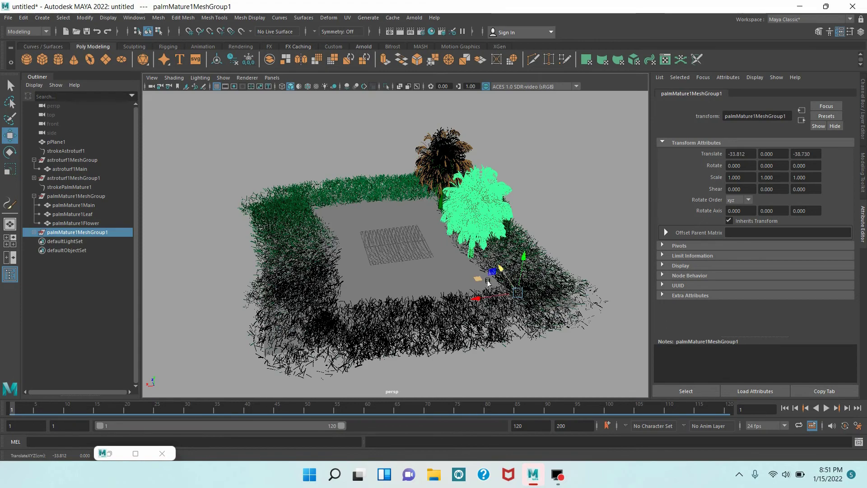
{"action": "key", "text": "ctrl+d"}
{"action": "left_click_drag", "start_coordinate": [486, 306], "coordinate": [315, 352]}
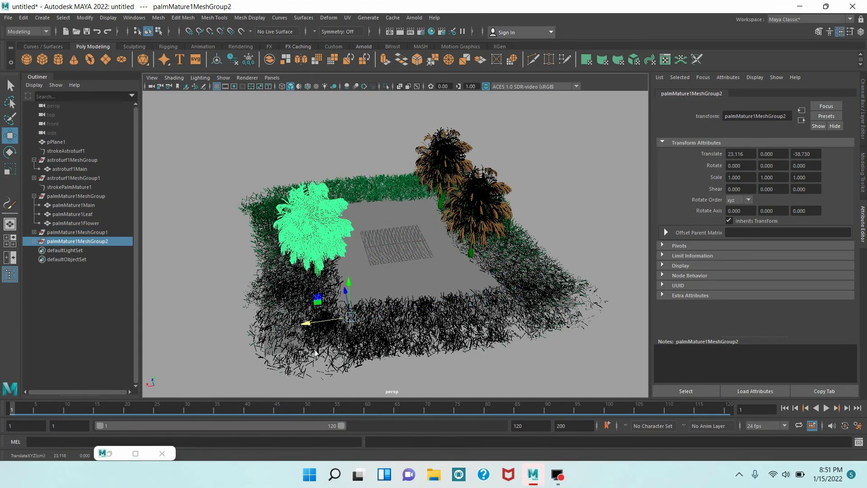
{"action": "left_click_drag", "start_coordinate": [482, 301], "coordinate": [461, 293], "text": "alt"}
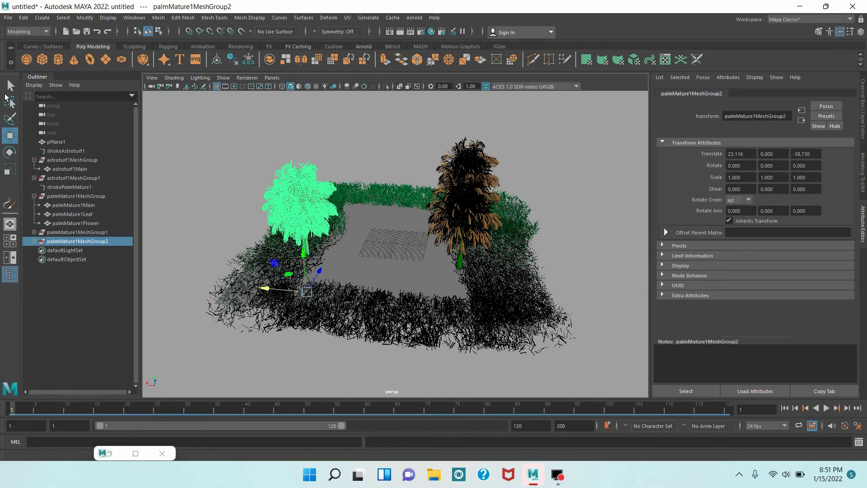
Create a polygon cube at the origin with a width of 50 and a depth of 50
{"action": "left_click", "coordinate": [49, 61]}
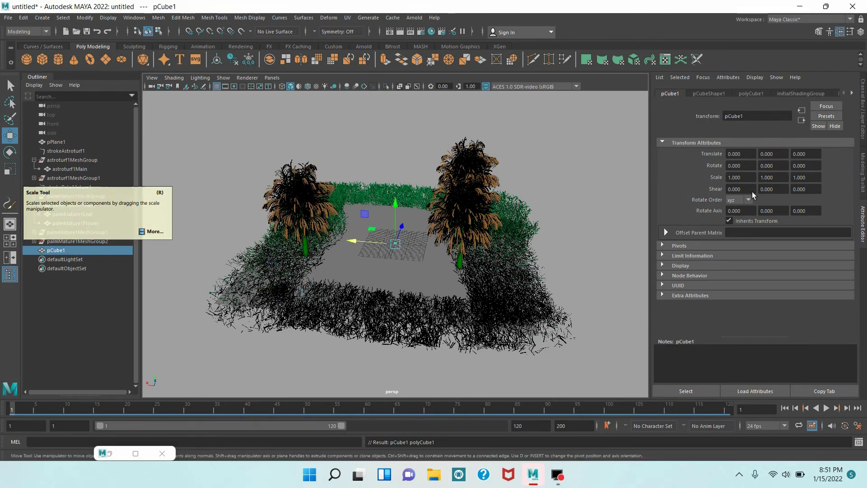
{"action": "left_click", "coordinate": [861, 112]}
{"action": "left_click", "coordinate": [776, 197]}
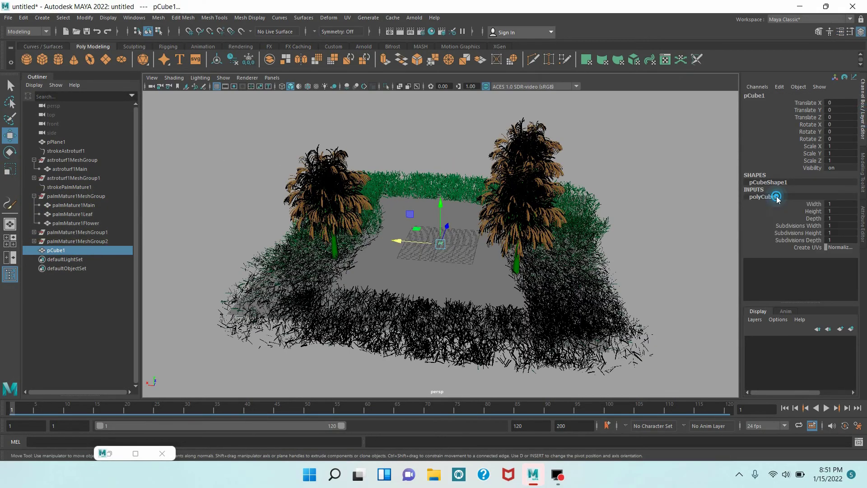
{"action": "double_click", "coordinate": [835, 207]}
{"action": "type", "text": "10"}
{"action": "key", "text": "Return"}
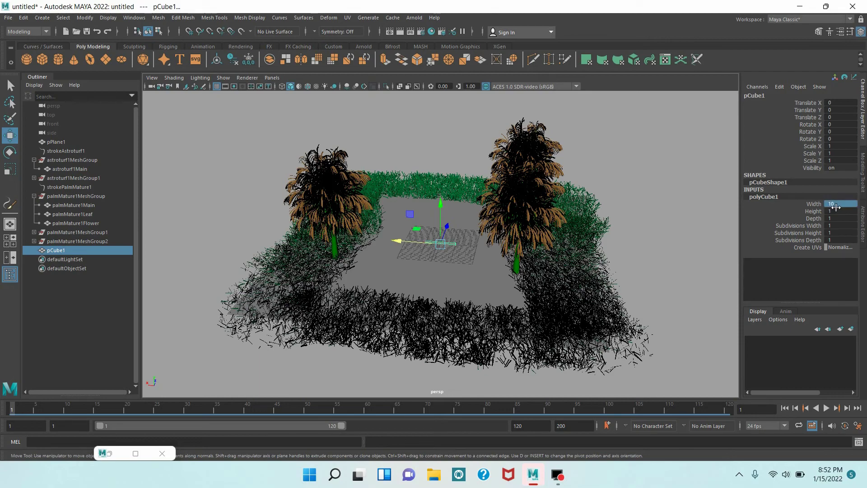
{"action": "double_click", "coordinate": [836, 209]}
{"action": "type", "text": "50"}
{"action": "key", "text": "Return"}
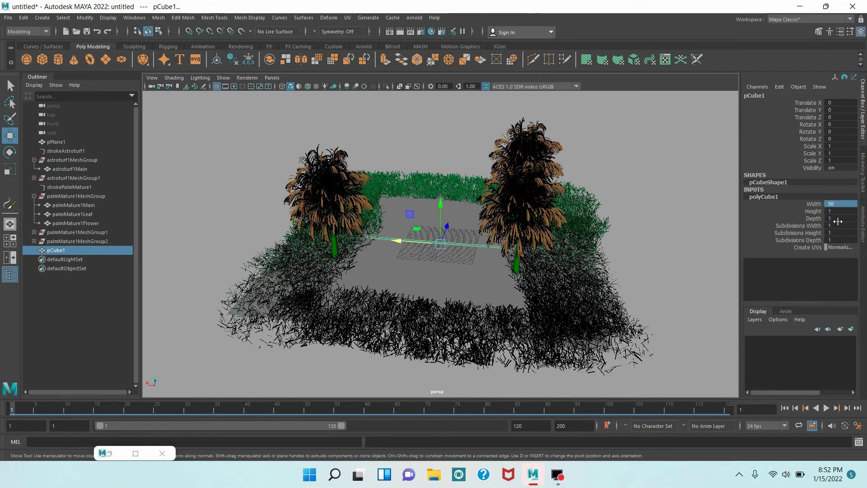
{"action": "double_click", "coordinate": [837, 220]}
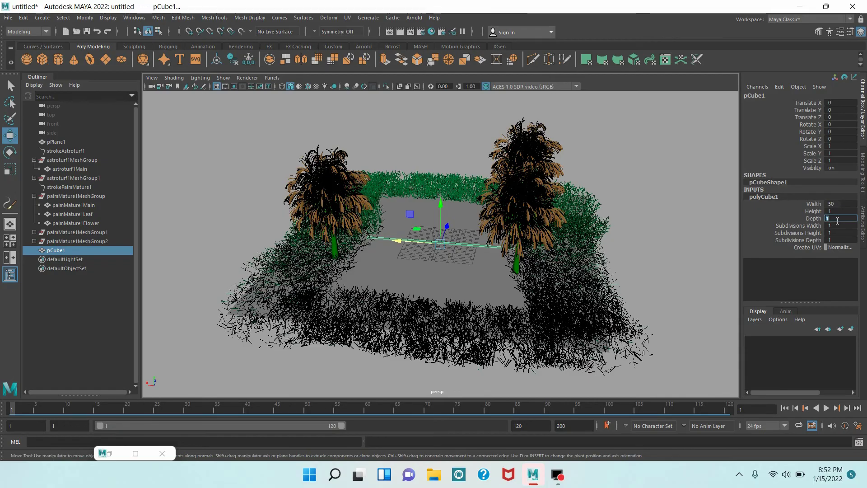
{"action": "type", "text": "50"}
{"action": "key", "text": "Return"}
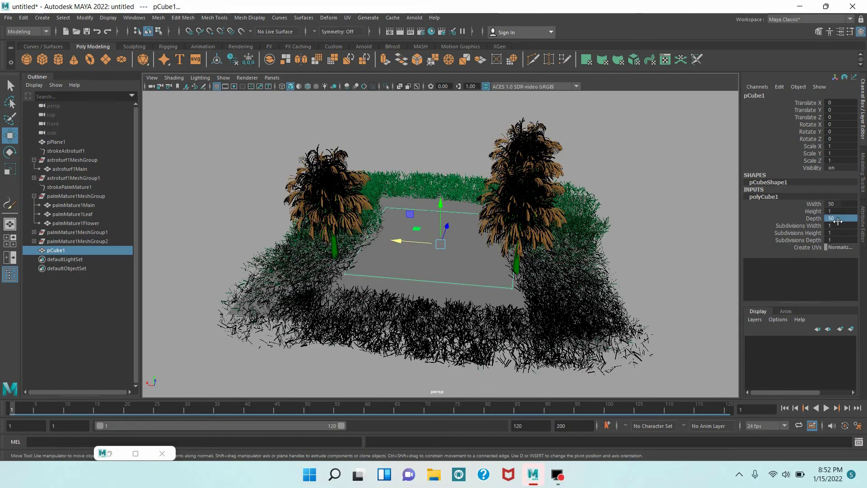
Scale the cube along Z to about 1.476 so it stretches over the open ground between the grass borders
{"action": "left_click_drag", "start_coordinate": [654, 252], "coordinate": [110, 237], "text": "alt"}
{"action": "key", "text": "r"}
{"action": "left_click_drag", "start_coordinate": [410, 257], "coordinate": [454, 271]}
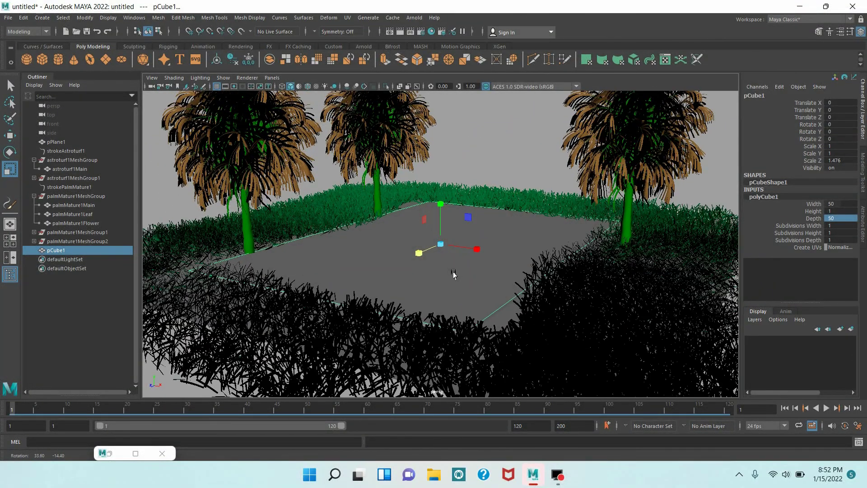
Thicken the slab to a Y scale of about 2.23 and place it at about Y 1.4 above the ground plane
{"action": "left_click", "coordinate": [10, 135]}
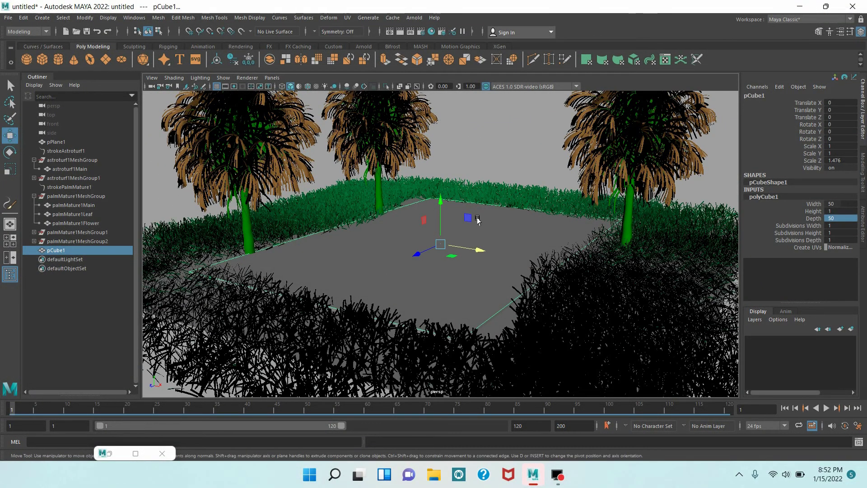
{"action": "left_click_drag", "start_coordinate": [441, 205], "coordinate": [441, 183]}
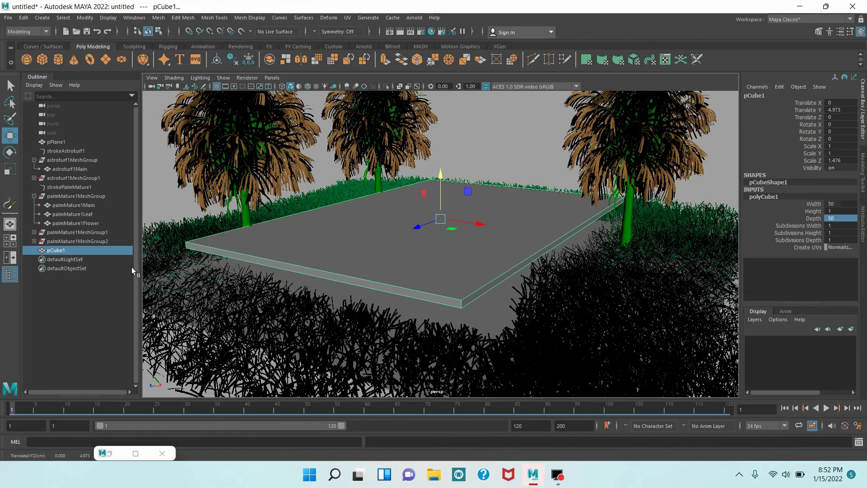
{"action": "left_click", "coordinate": [9, 169]}
{"action": "left_click_drag", "start_coordinate": [445, 174], "coordinate": [447, 135]}
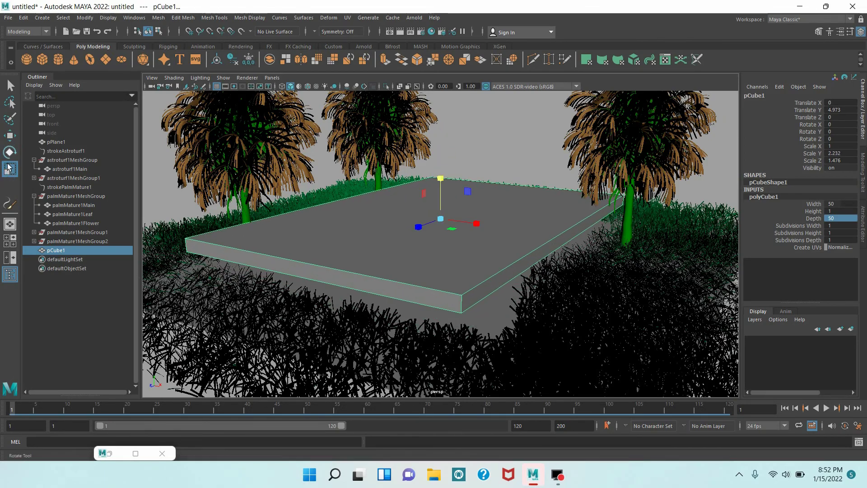
{"action": "left_click", "coordinate": [10, 135]}
{"action": "left_click_drag", "start_coordinate": [440, 179], "coordinate": [437, 207]}
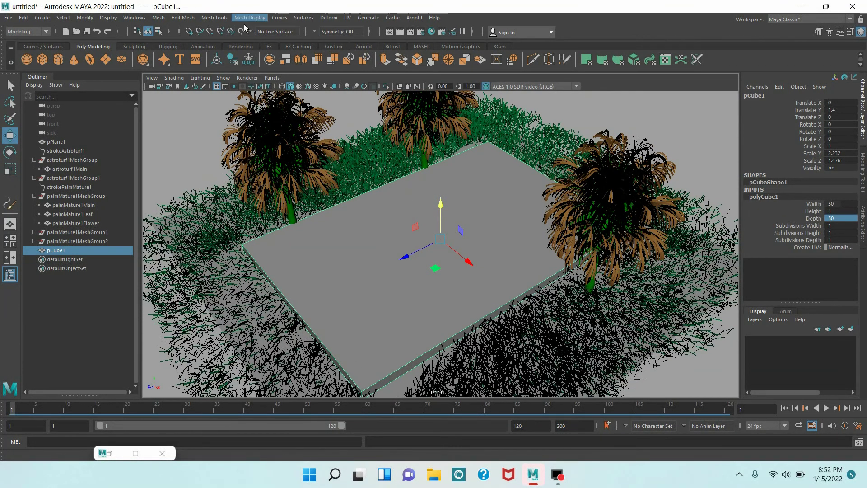
Reset the Insert Edge Loop tool, set it to 20 multiple edge loops, and insert them along the slab's long side
{"action": "left_click", "coordinate": [215, 17]}
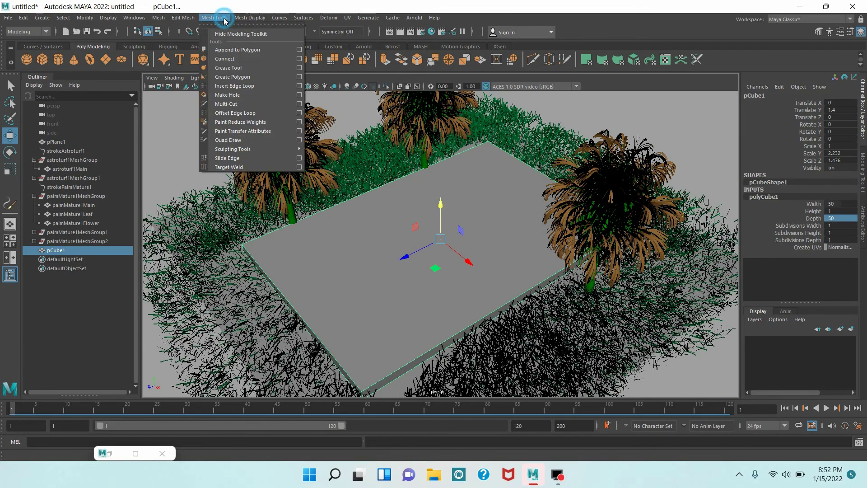
{"action": "left_click", "coordinate": [298, 90]}
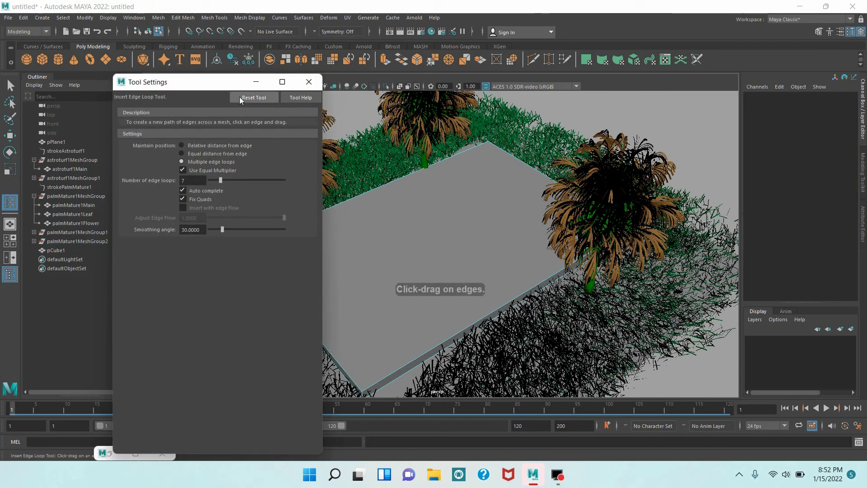
{"action": "left_click", "coordinate": [223, 163]}
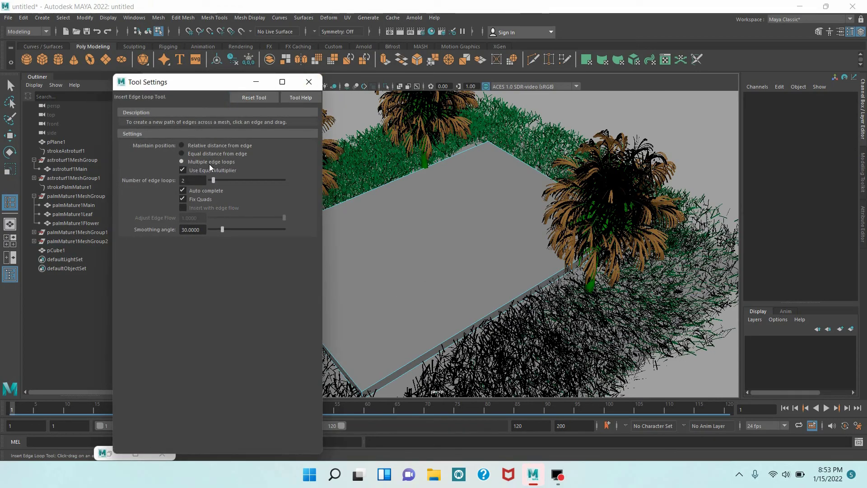
{"action": "double_click", "coordinate": [185, 180]}
{"action": "type", "text": "20"}
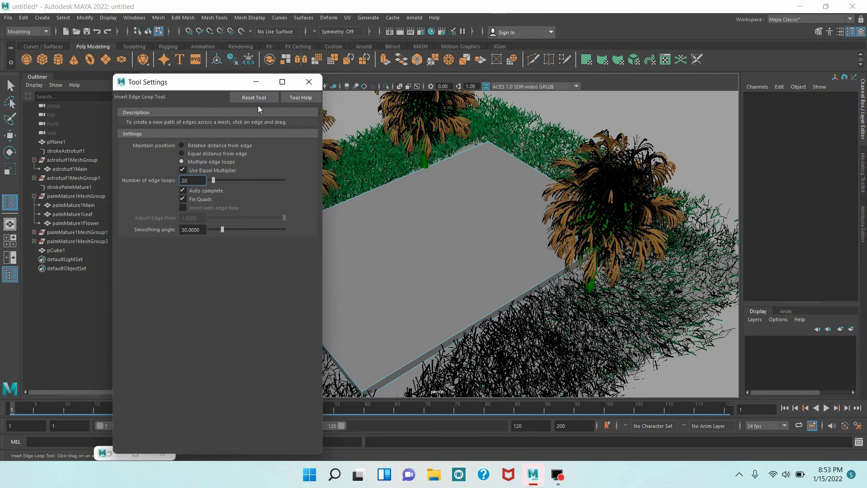
{"action": "left_click", "coordinate": [256, 82]}
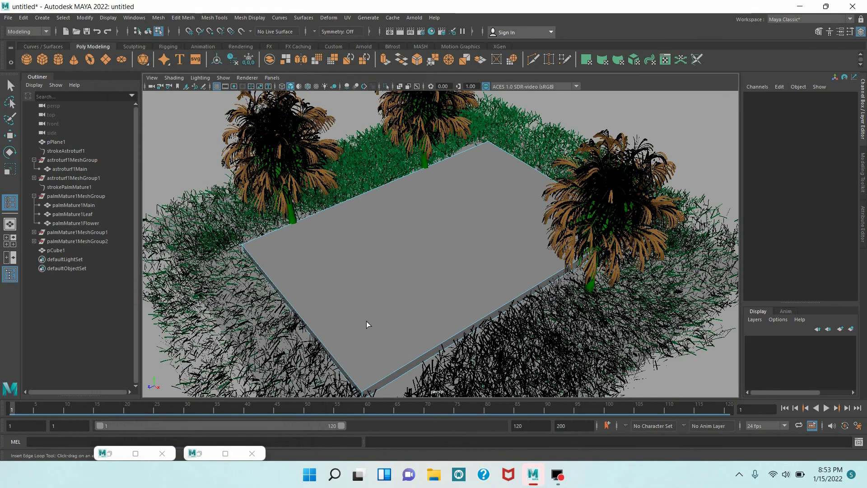
{"action": "left_click", "coordinate": [403, 372]}
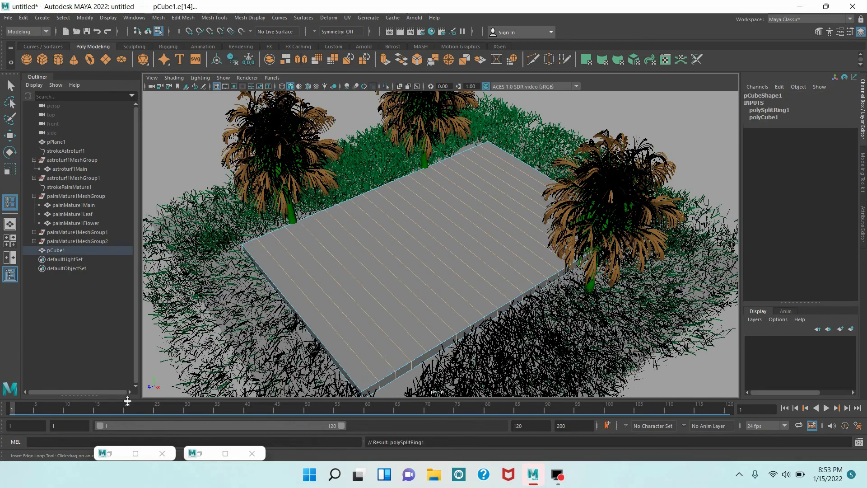
Set the Insert Edge Loop tool to 10 loops, insert them along the slab's short side, and exit the tool
{"action": "left_click", "coordinate": [214, 18]}
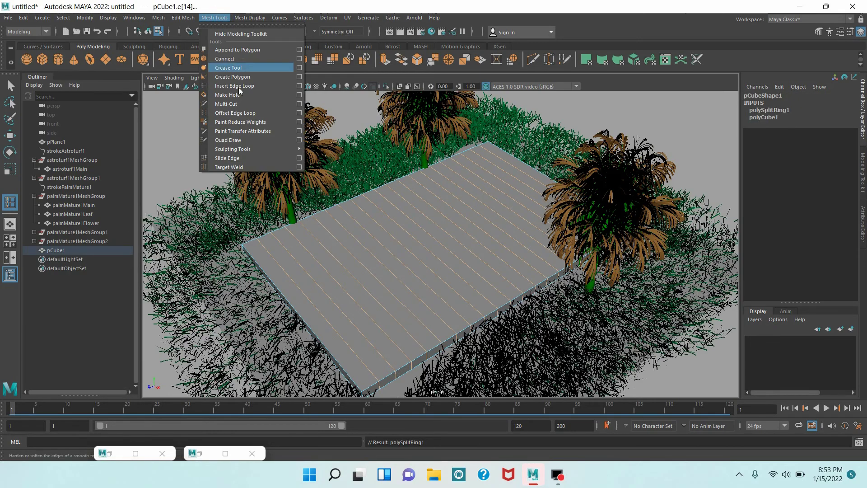
{"action": "left_click", "coordinate": [299, 86]}
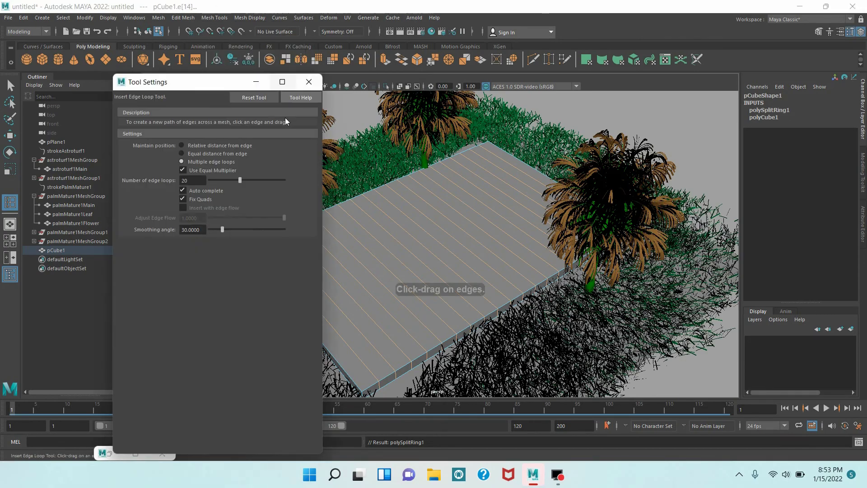
{"action": "left_click_drag", "start_coordinate": [196, 184], "coordinate": [175, 179]}
{"action": "type", "text": "10"}
{"action": "key", "text": "Return"}
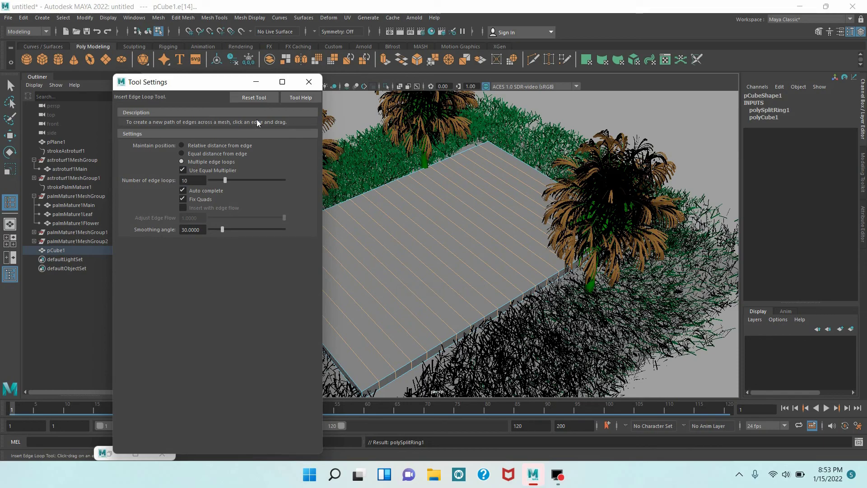
{"action": "left_click", "coordinate": [308, 81]}
{"action": "left_click", "coordinate": [322, 342]}
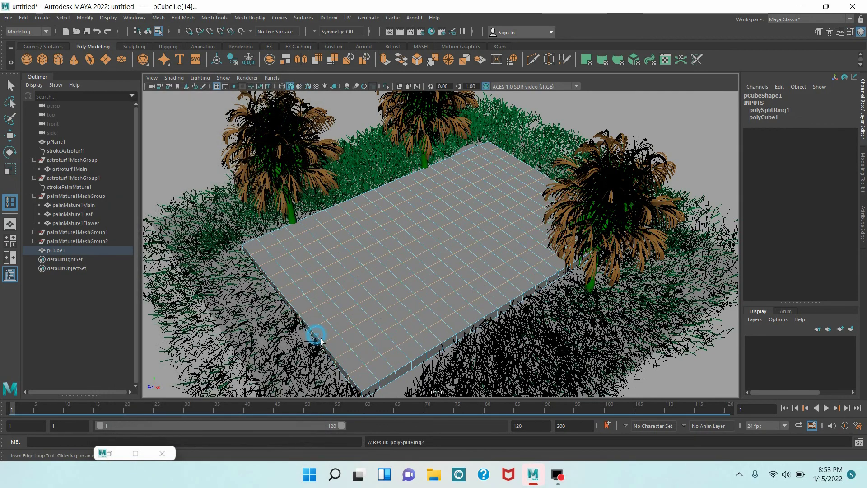
{"action": "left_click", "coordinate": [11, 89]}
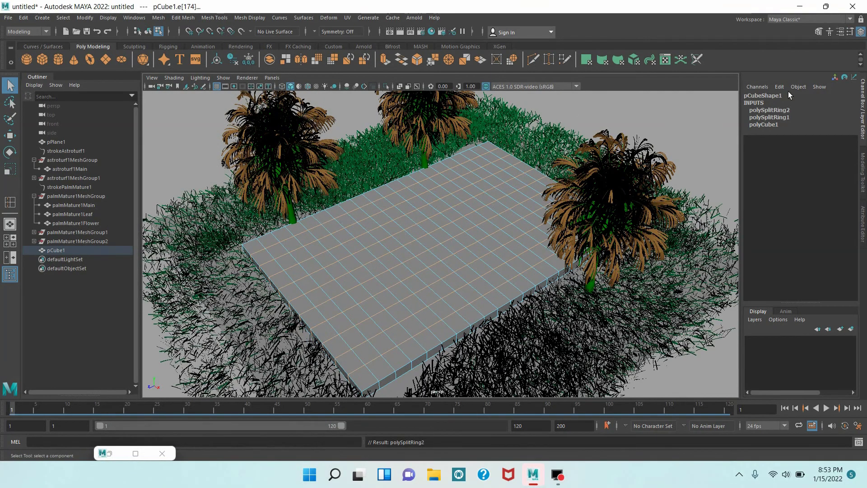
Return pCube1 to object selection and delete its construction history
{"action": "left_click", "coordinate": [817, 32]}
{"action": "left_click", "coordinate": [760, 110]}
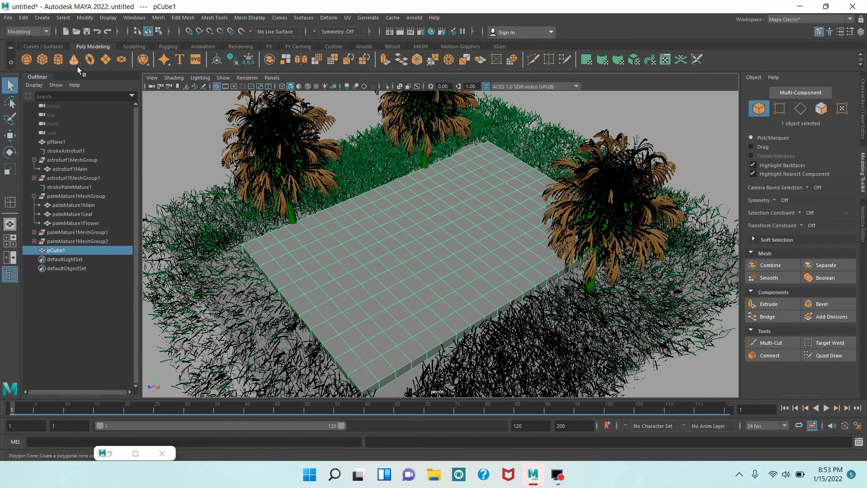
{"action": "left_click", "coordinate": [24, 17]}
{"action": "mouse_move", "coordinate": [130, 126]}
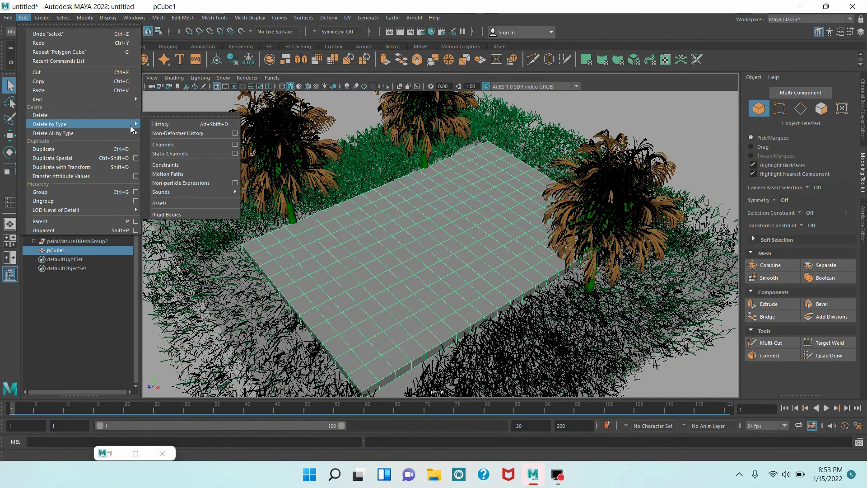
{"action": "left_click", "coordinate": [165, 126]}
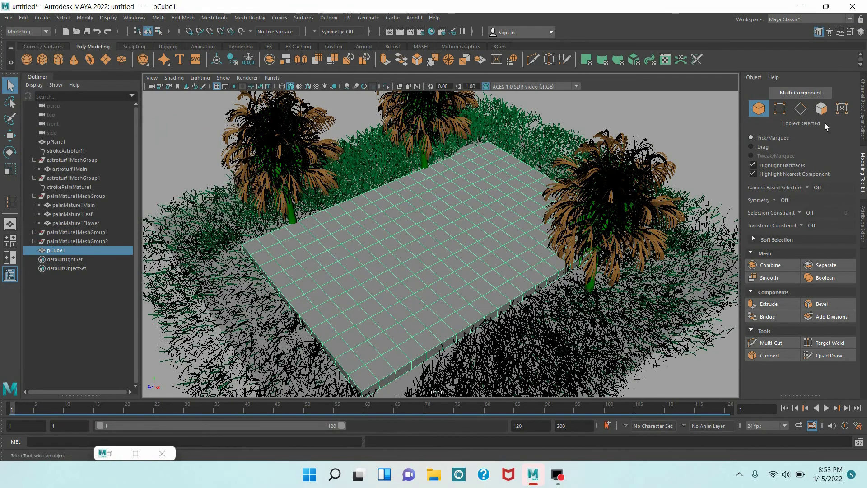
Select all the top faces of the slab, adding them row by row in face selection mode
{"action": "left_click", "coordinate": [822, 110]}
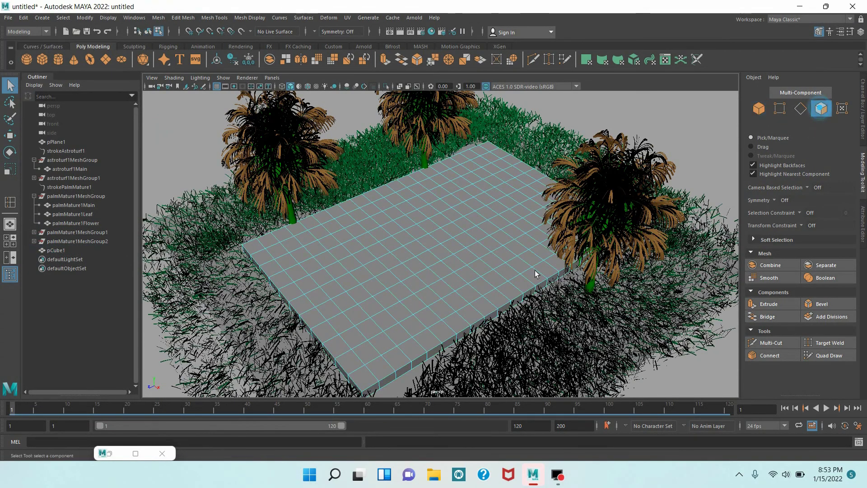
{"action": "left_click", "coordinate": [373, 382]}
{"action": "left_click_drag", "start_coordinate": [363, 359], "coordinate": [409, 357], "text": "alt"}
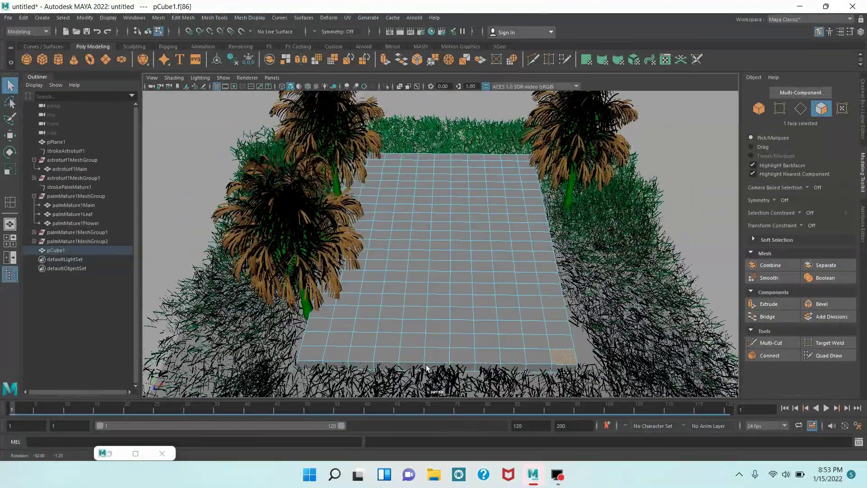
{"action": "double_click", "coordinate": [519, 159], "text": "shift"}
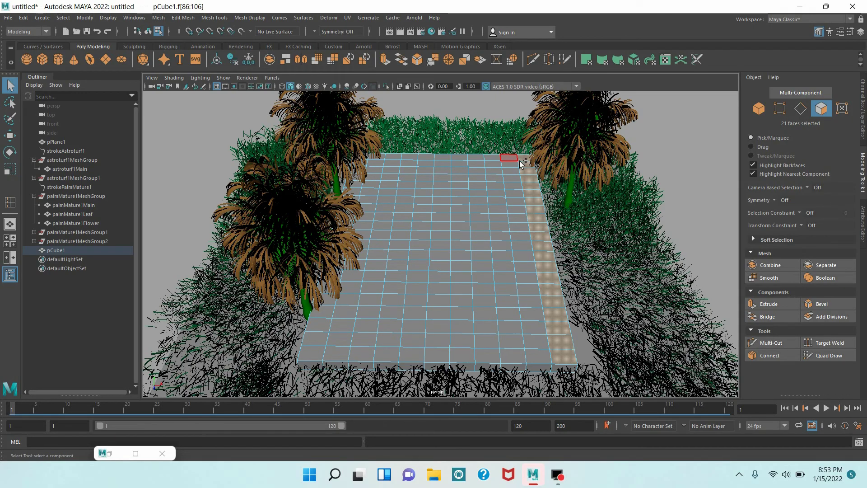
{"action": "double_click", "coordinate": [541, 357], "text": "shift"}
{"action": "double_click", "coordinate": [513, 356], "text": "shift"}
{"action": "mouse_move", "coordinate": [494, 335]}
{"action": "left_mouse_down", "text": "shift"}
{"action": "mouse_move", "coordinate": [436, 170]}
{"action": "mouse_move", "coordinate": [381, 158]}
{"action": "mouse_move", "coordinate": [496, 131]}
{"action": "left_mouse_up", "text": "shift"}
{"action": "double_click", "coordinate": [496, 131], "text": "shift"}
Extrude the selected top faces of the slab with an offset of 0.8
{"action": "left_click", "coordinate": [388, 65]}
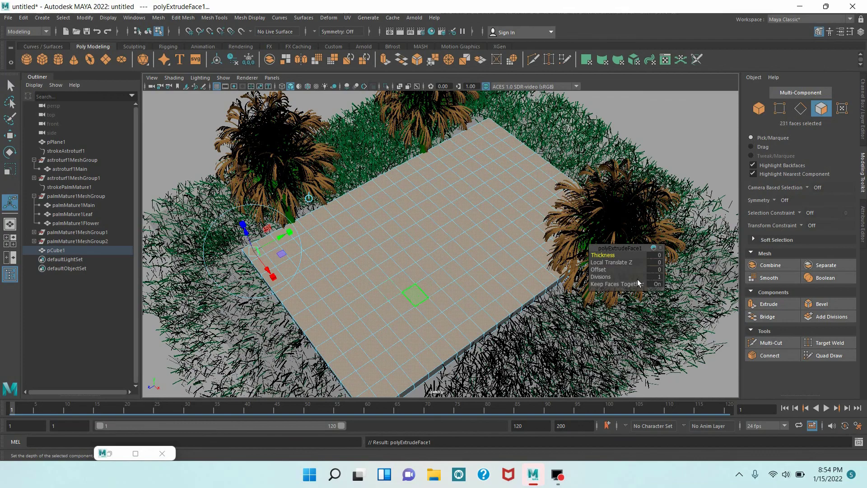
{"action": "left_click", "coordinate": [655, 270]}
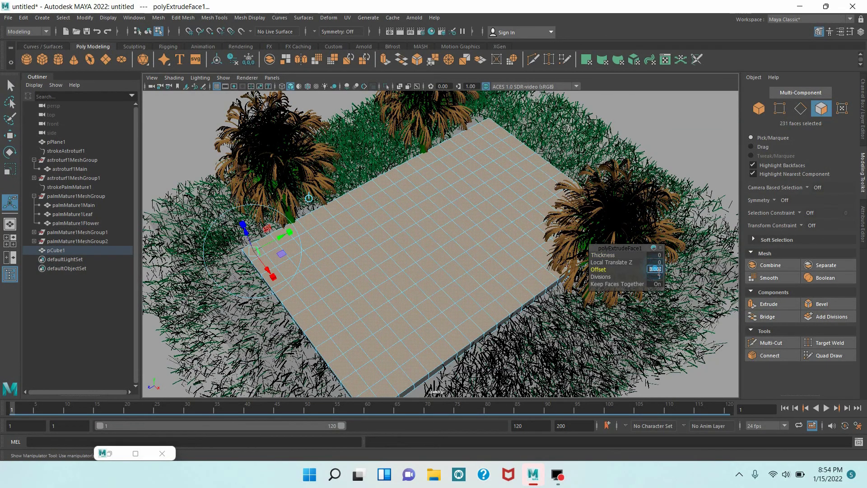
{"action": "type", "text": "1"}
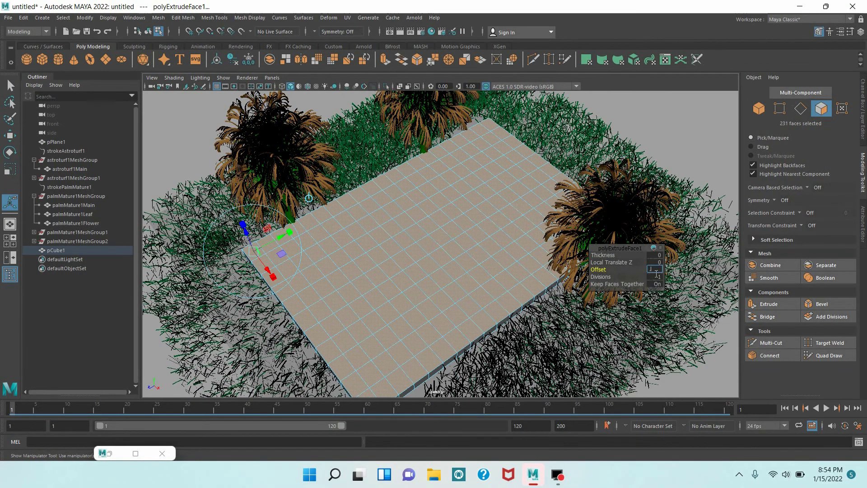
{"action": "type", "text": "8"}
{"action": "key", "text": "Return"}
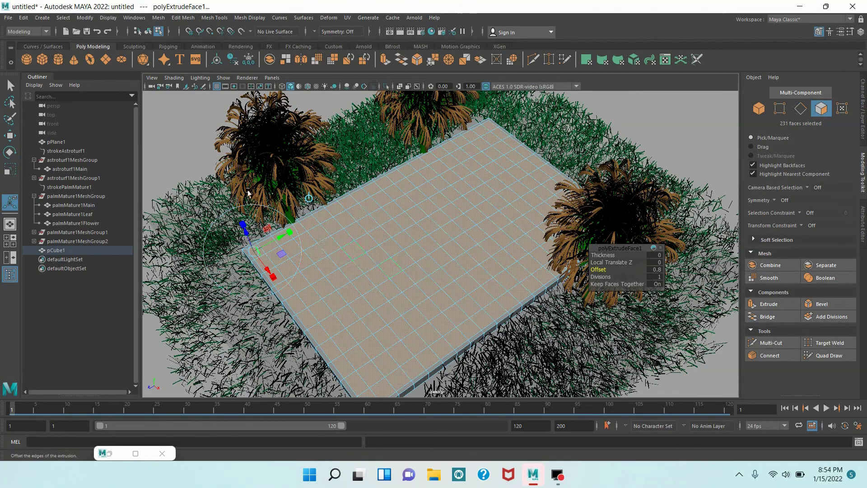
Extrude the slab's selected top faces again and move them down to hollow out the pond basin
{"action": "left_click", "coordinate": [384, 59]}
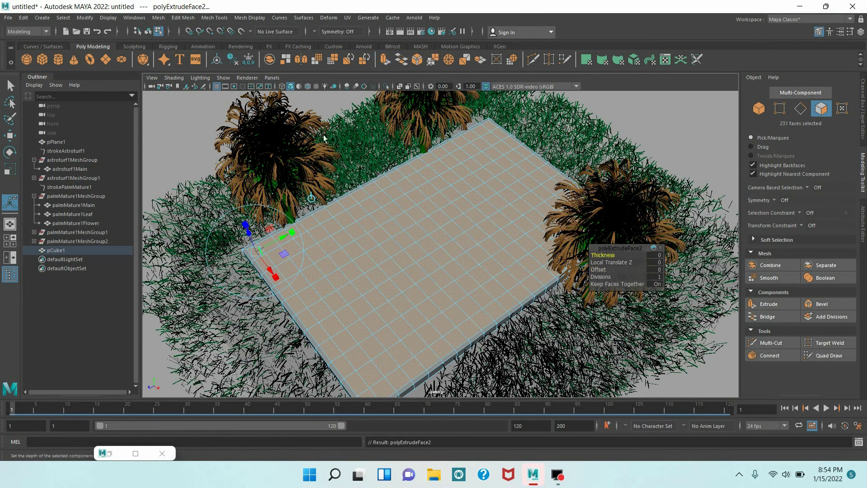
{"action": "left_click", "coordinate": [10, 135]}
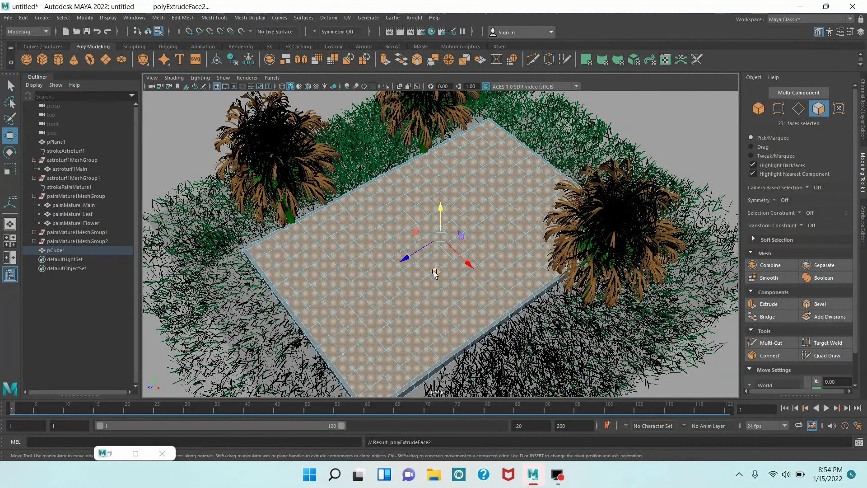
{"action": "left_click_drag", "start_coordinate": [432, 271], "coordinate": [448, 207], "text": "alt"}
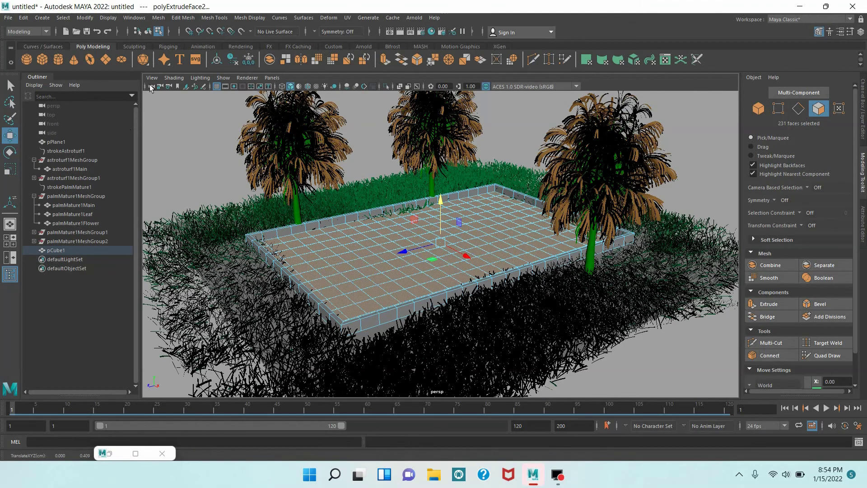
Duplicate the lowered pond floor faces as a separate mesh
{"action": "left_click", "coordinate": [183, 17]}
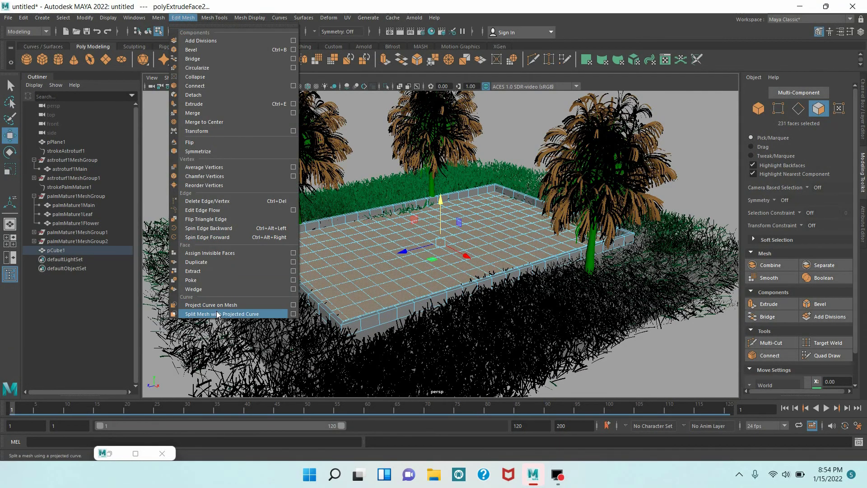
{"action": "left_click", "coordinate": [203, 265]}
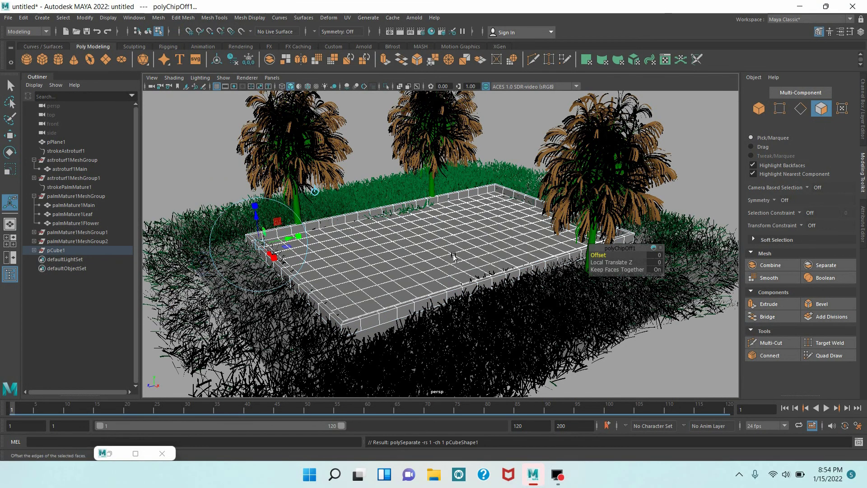
{"action": "left_click", "coordinate": [10, 85]}
Select the faces of the separated floor mesh, starting from its edge rows and corners and growing the selection across the floor
{"action": "left_click_drag", "start_coordinate": [406, 235], "coordinate": [496, 163], "text": "alt"}
{"action": "left_click", "coordinate": [497, 153]}
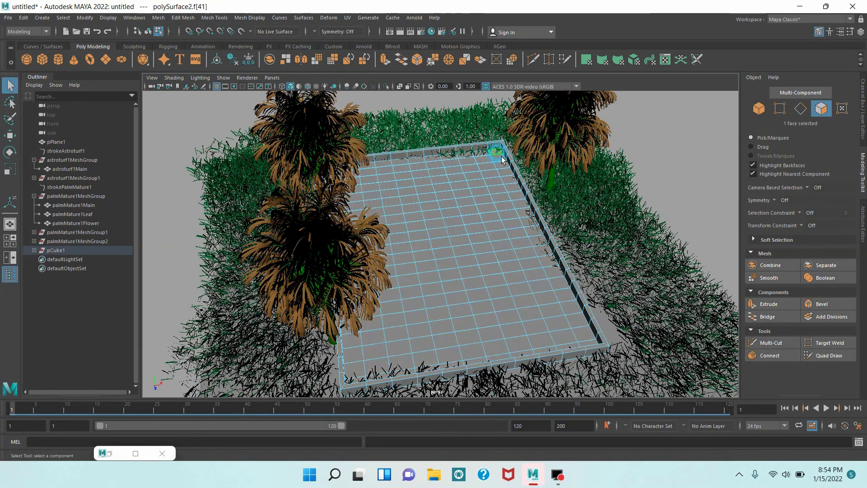
{"action": "double_click", "coordinate": [589, 348], "text": "shift"}
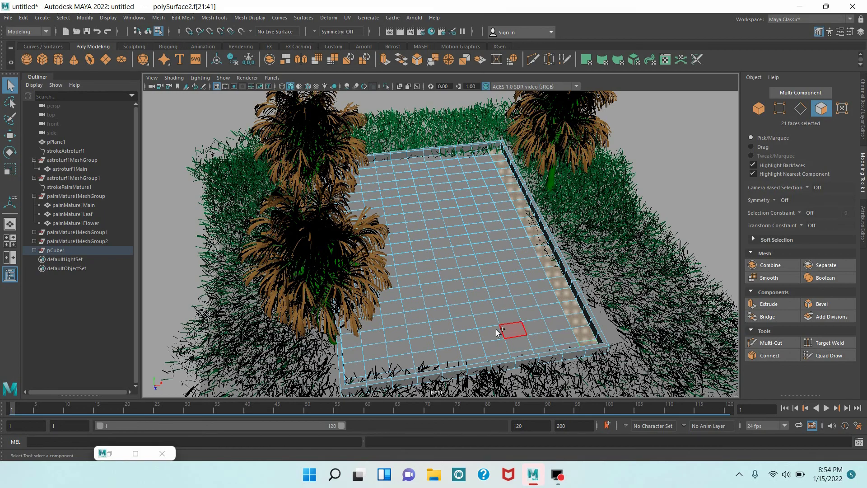
{"action": "left_click_drag", "start_coordinate": [555, 261], "coordinate": [583, 257], "text": "alt"}
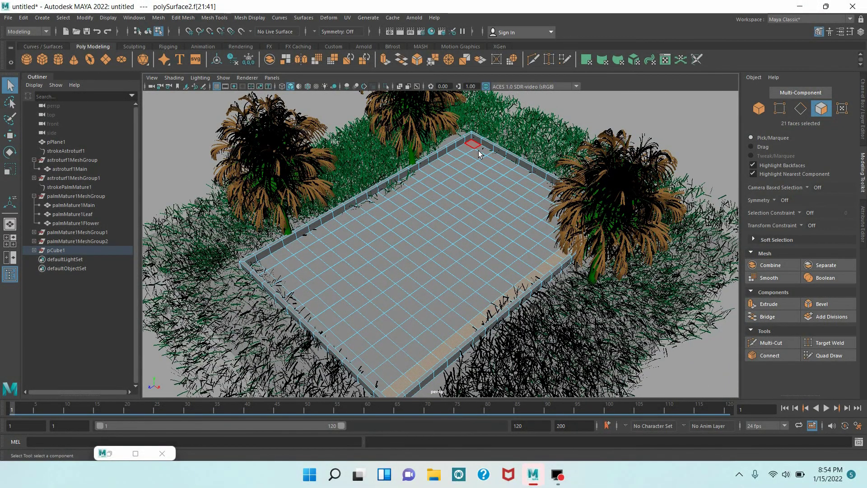
{"action": "left_click", "coordinate": [474, 145], "text": "shift"}
{"action": "left_click", "coordinate": [271, 271], "text": "shift"}
{"action": "key", "text": "shift+period"}
{"action": "key", "text": "shift+period"}
{"action": "key", "text": "shift+period"}
{"action": "key", "text": "shift+period"}
{"action": "key", "text": "shift+period"}
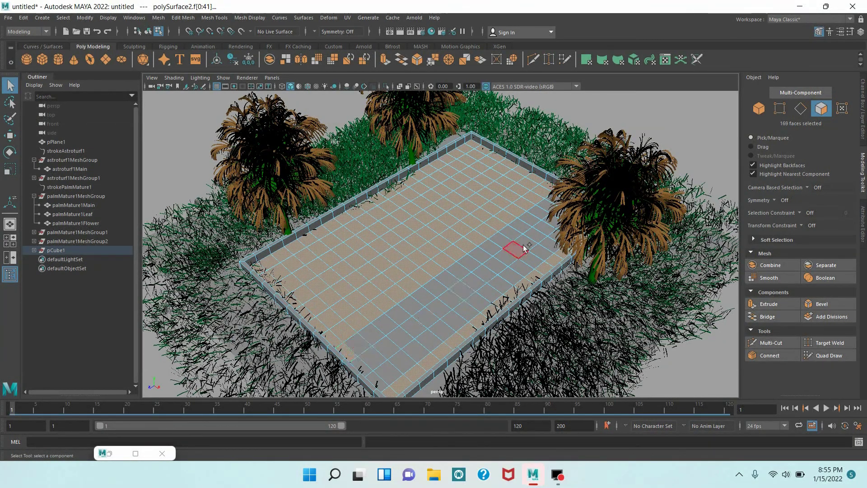
{"action": "key", "text": "shift+period"}
Extrude the selected floor faces, raise them to about the pond's rim, and return to object selection
{"action": "left_click_drag", "start_coordinate": [484, 276], "coordinate": [506, 188], "text": "alt"}
{"action": "left_click_drag", "start_coordinate": [513, 339], "coordinate": [558, 311], "text": "alt"}
{"action": "left_click", "coordinate": [183, 18]}
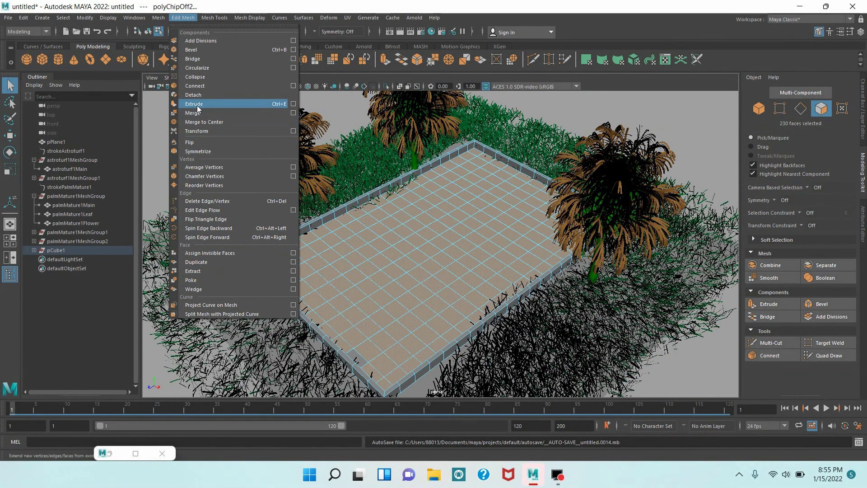
{"action": "left_click", "coordinate": [197, 104]}
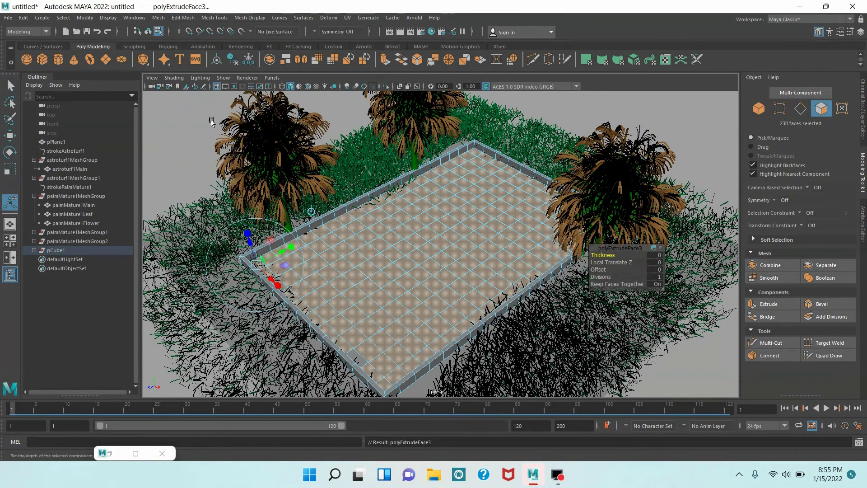
{"action": "left_click", "coordinate": [9, 135]}
{"action": "left_click_drag", "start_coordinate": [483, 294], "coordinate": [469, 198], "text": "alt"}
{"action": "left_click", "coordinate": [765, 111]}
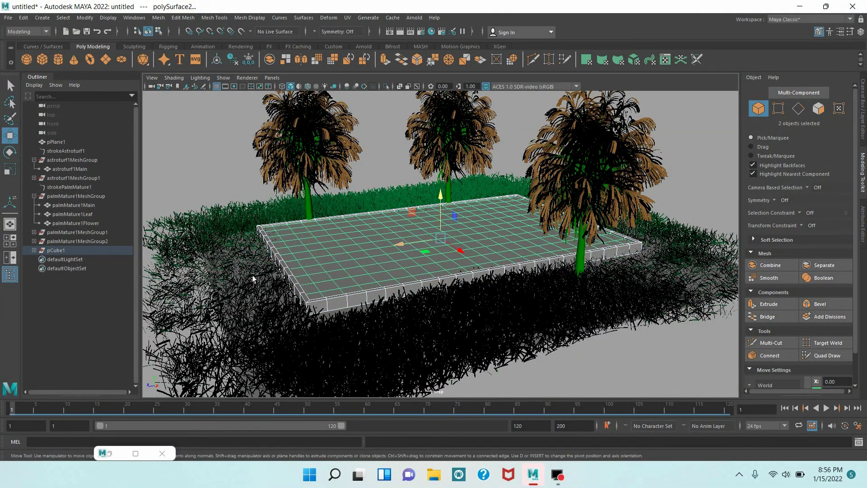
Unparent polySurface1 and polySurface2 from the pCube1 group
{"action": "left_click", "coordinate": [34, 250]}
{"action": "left_click", "coordinate": [50, 259]}
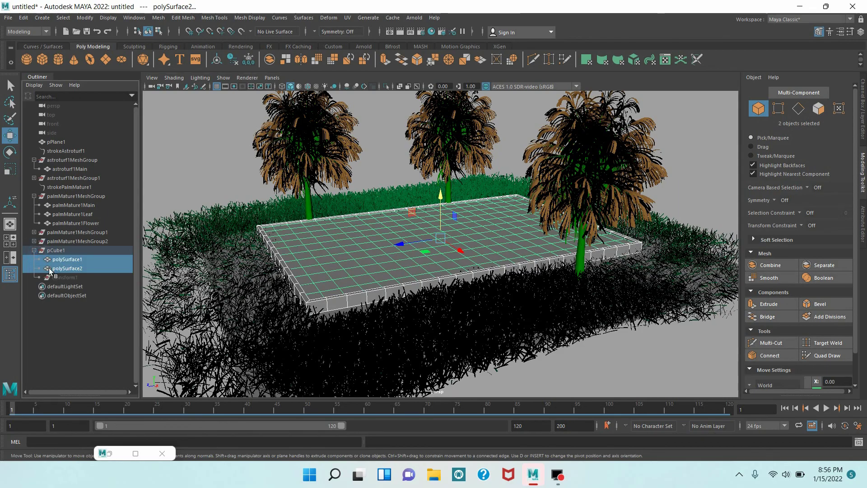
{"action": "left_click", "coordinate": [64, 269], "text": "shift"}
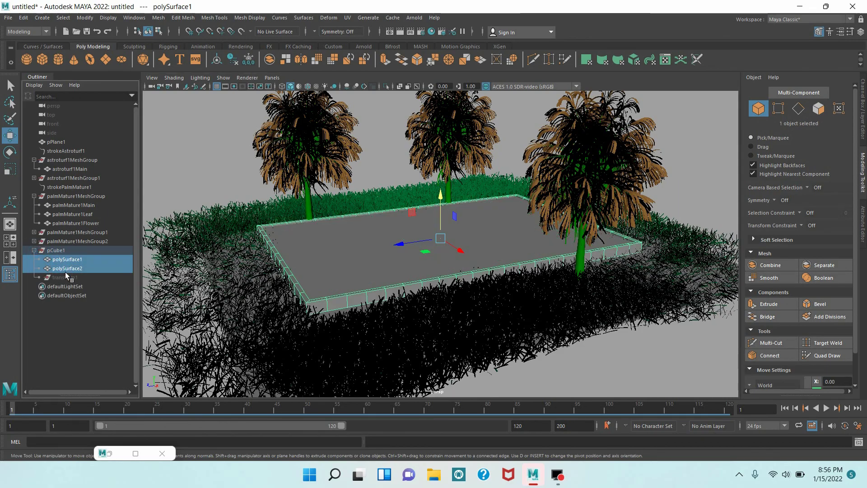
{"action": "key", "text": "shift+p"}
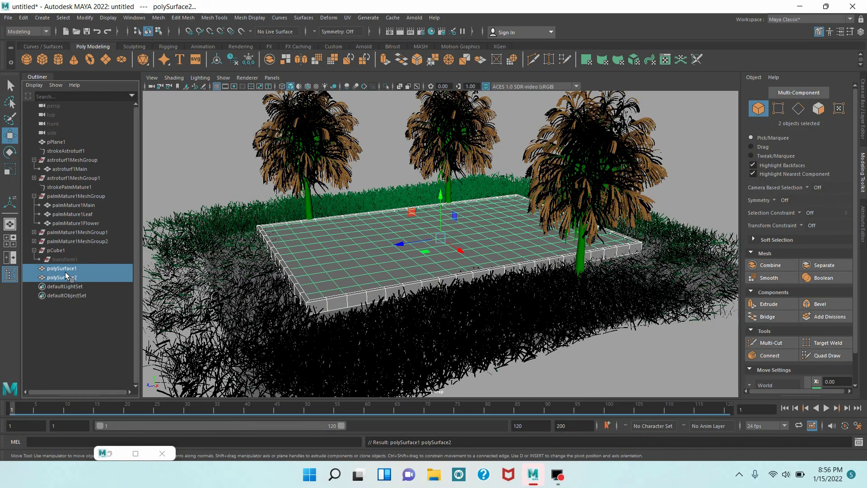
Rename polySurface1 as pond
{"action": "left_click", "coordinate": [65, 272]}
{"action": "double_click", "coordinate": [65, 272]}
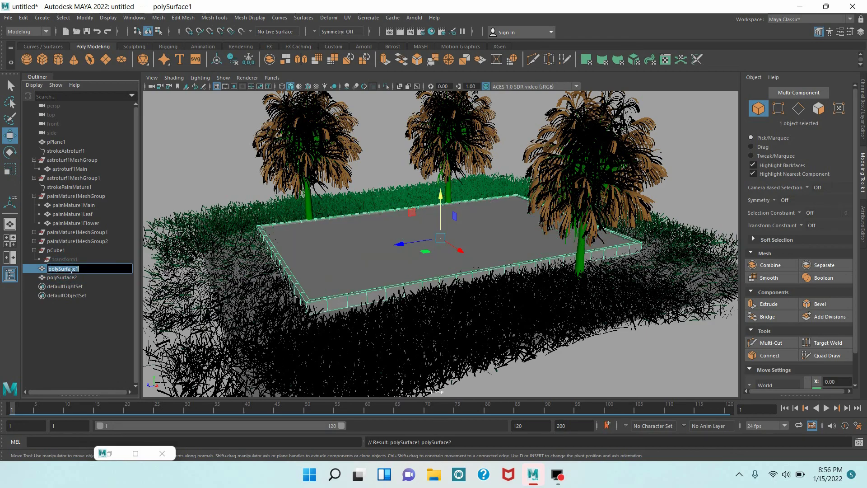
{"action": "type", "text": "po"}
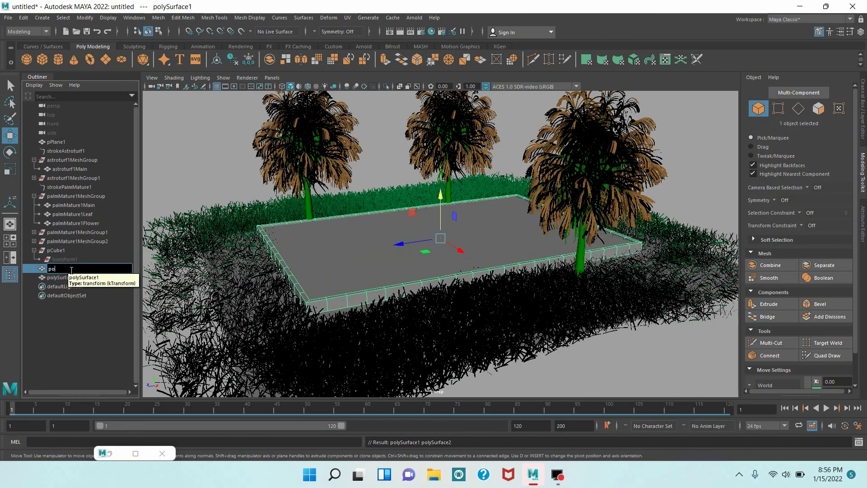
{"action": "type", "text": "nd"}
{"action": "key", "text": "Return"}
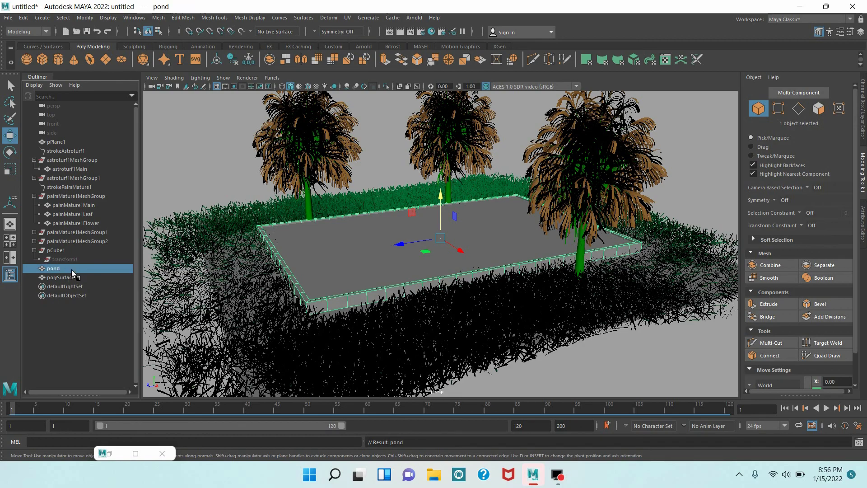
Rename polySurface2 as liquid
{"action": "double_click", "coordinate": [73, 279]}
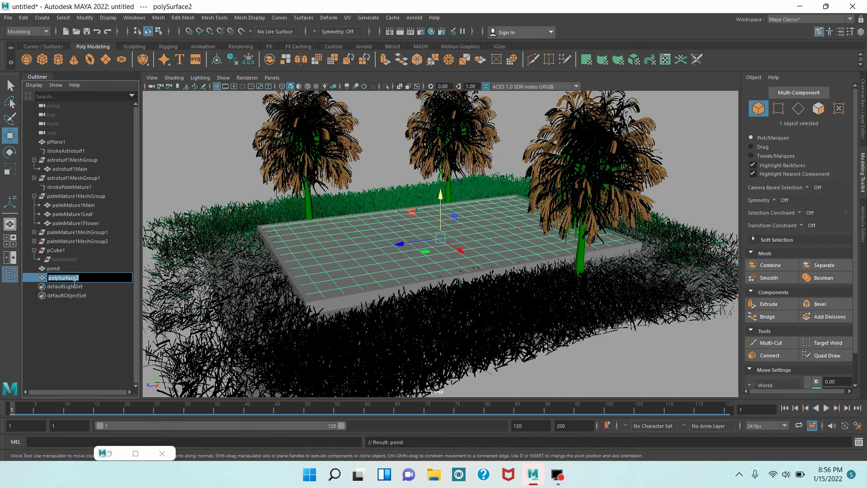
{"action": "key", "text": "BackSpace"}
{"action": "type", "text": "liquid"}
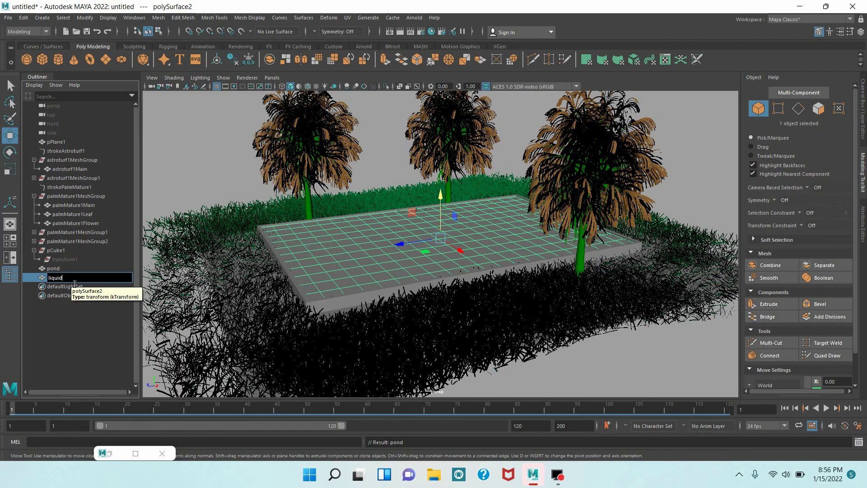
{"action": "key", "text": "Return"}
Switch to the FX toolset and create a Bifrost liquid from the liquid mesh
{"action": "left_click_drag", "start_coordinate": [343, 253], "coordinate": [383, 284], "text": "alt"}
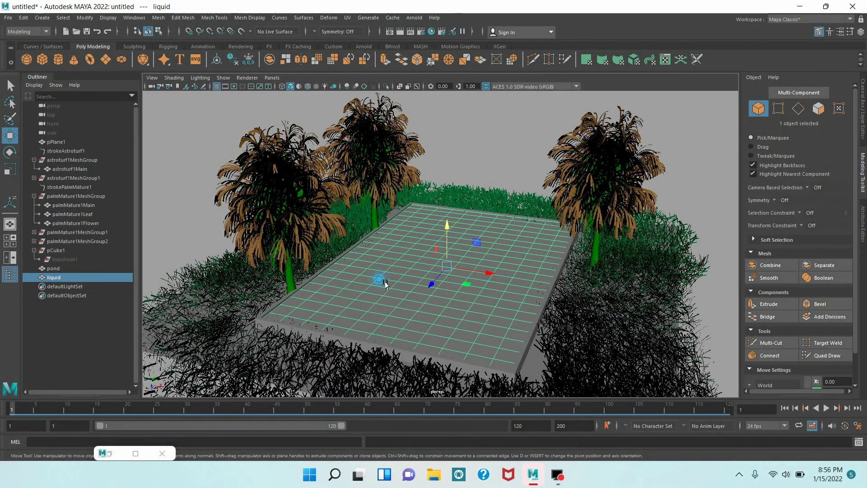
{"action": "left_click", "coordinate": [46, 35]}
{"action": "left_click", "coordinate": [28, 69]}
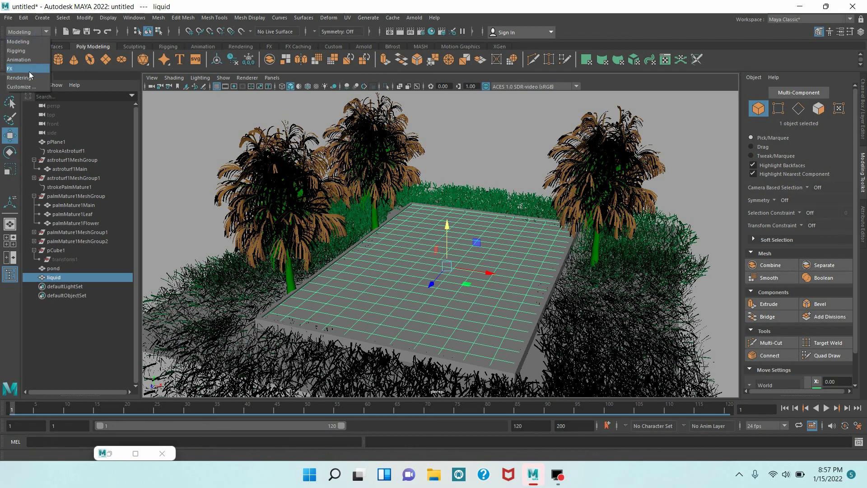
{"action": "left_click", "coordinate": [370, 19]}
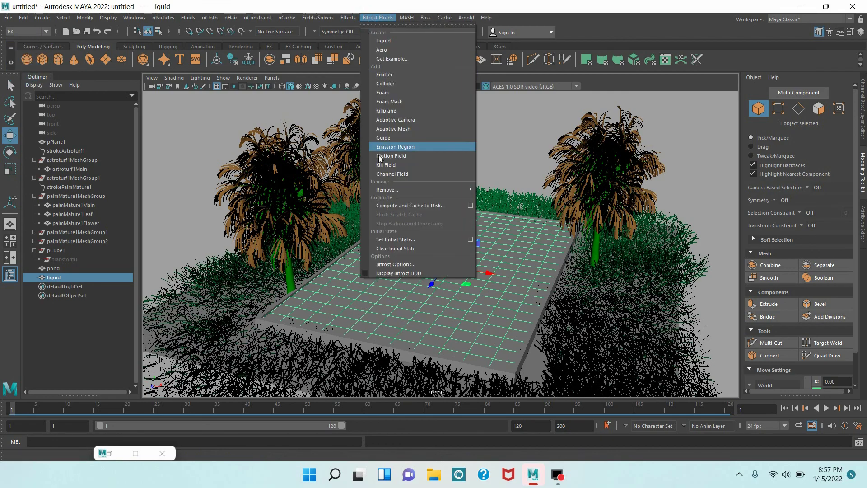
{"action": "left_click", "coordinate": [387, 41]}
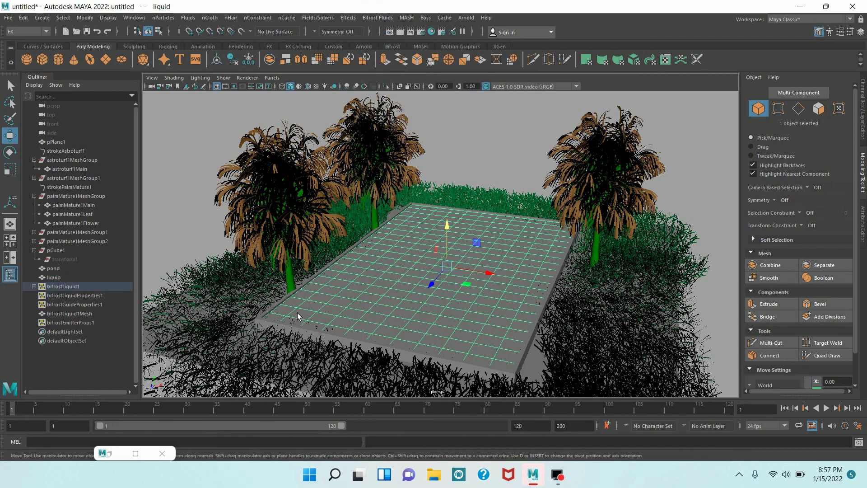
Add the pond mesh as a collider to bifrostLiquid1
{"action": "left_click", "coordinate": [61, 272], "text": "ctrl"}
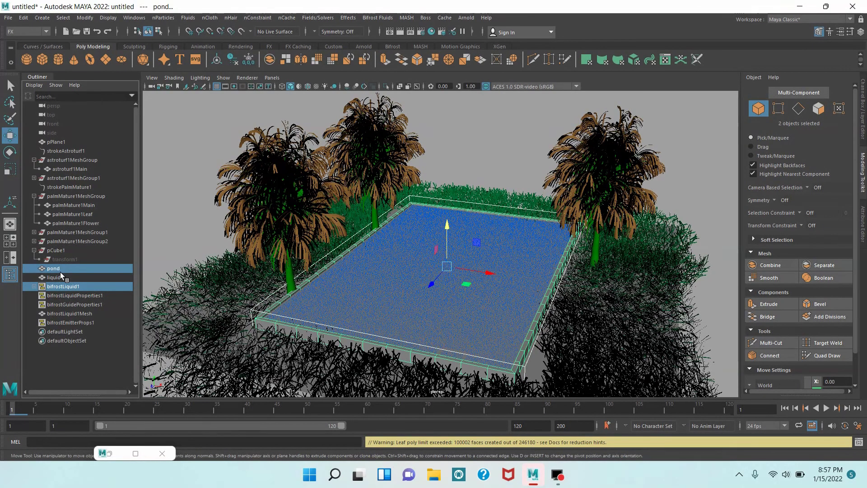
{"action": "left_click", "coordinate": [372, 21]}
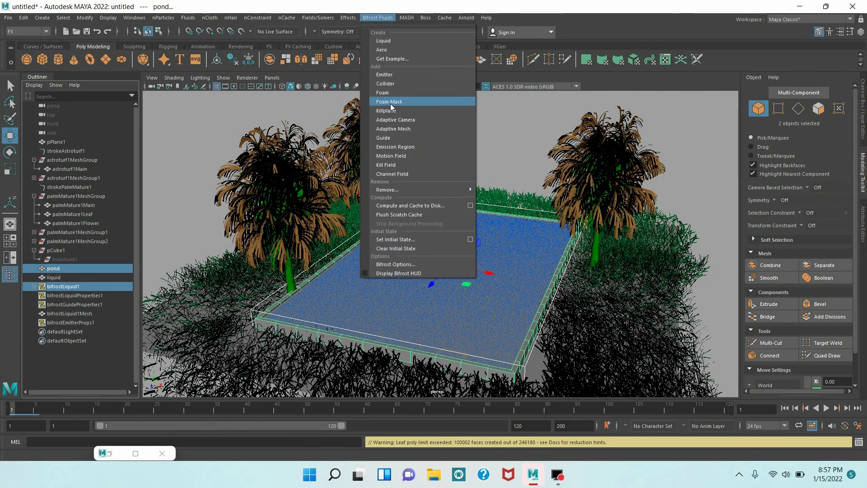
{"action": "left_click", "coordinate": [389, 84]}
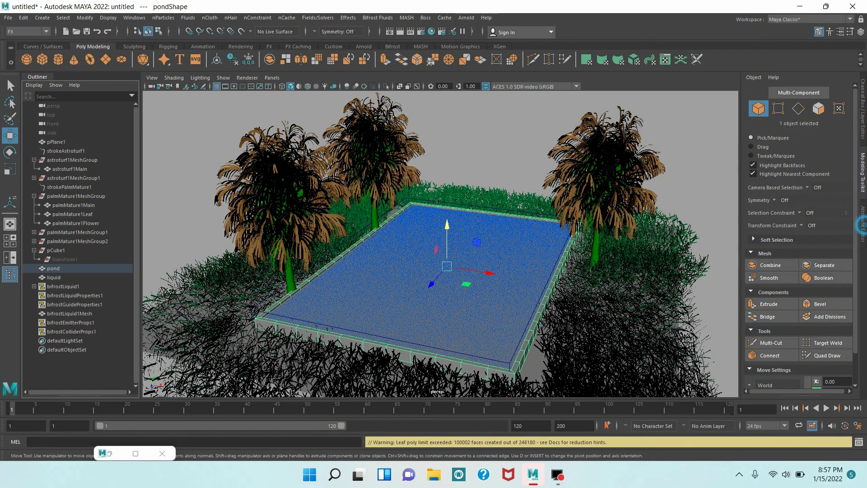
Set the particle point size of bifrostLiquid1's liquidShape1 to 4 in its attributes
{"action": "key", "text": "ctrl+a"}
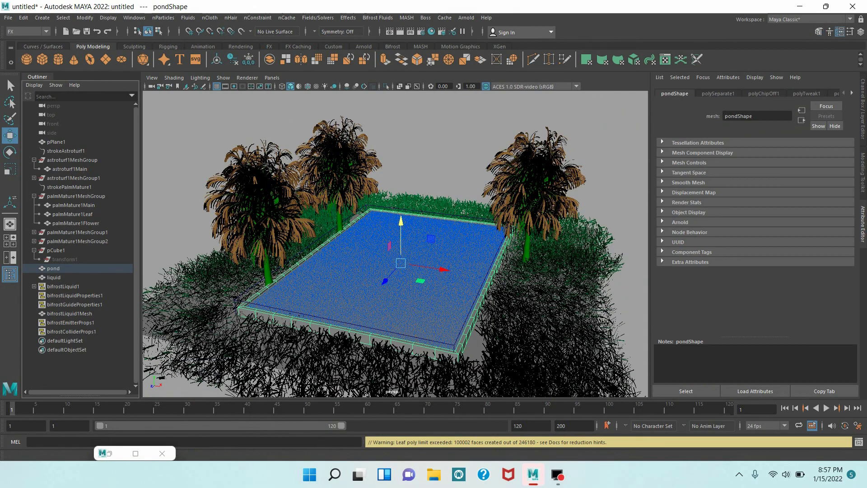
{"action": "left_click", "coordinate": [66, 287]}
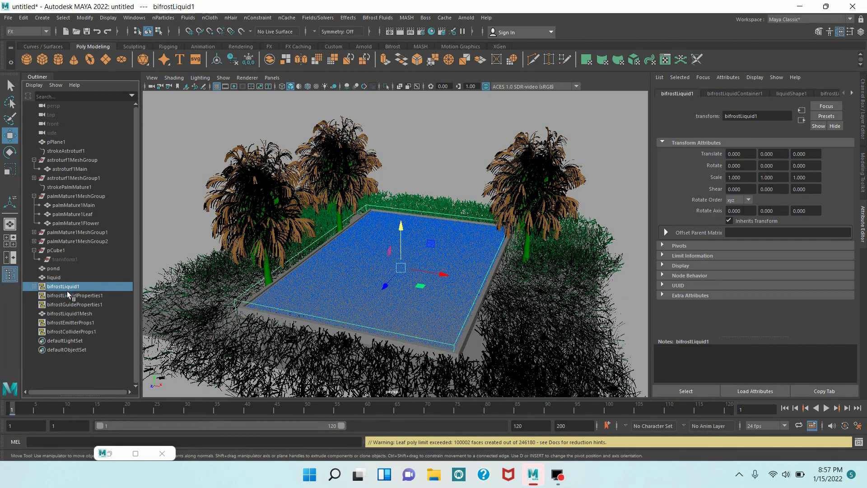
{"action": "left_click", "coordinate": [791, 96]}
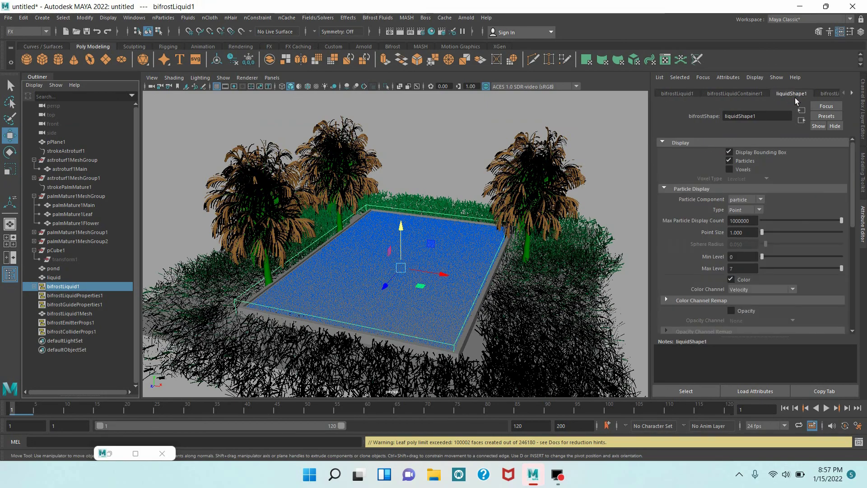
{"action": "left_click", "coordinate": [731, 233]}
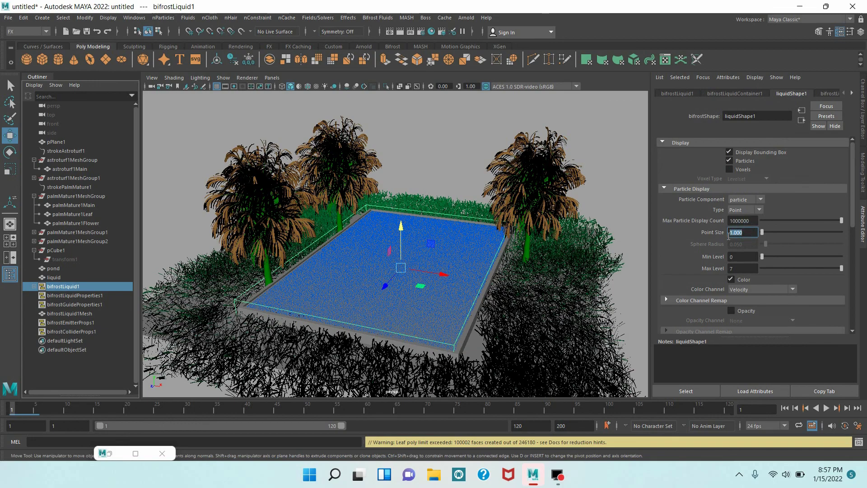
{"action": "type", "text": "5"}
{"action": "key", "text": "Return"}
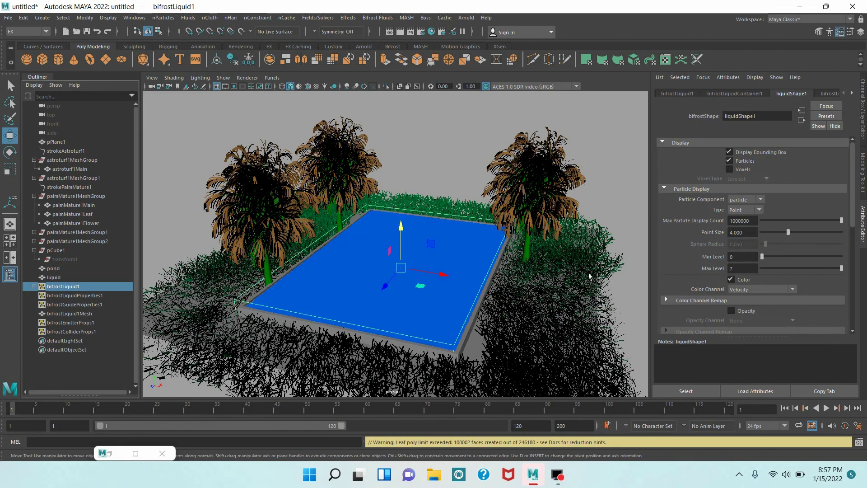
Add an Arnold Skydome Light to the scene
{"action": "left_click", "coordinate": [585, 243]}
{"action": "left_click", "coordinate": [475, 18]}
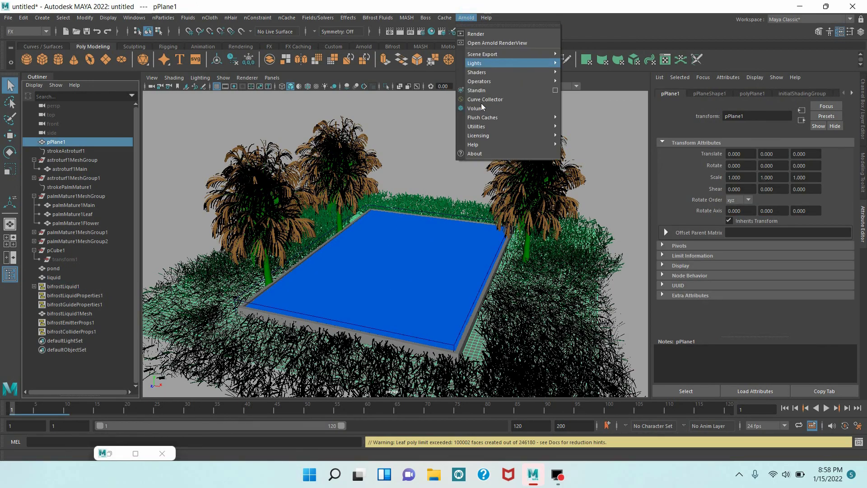
{"action": "mouse_move", "coordinate": [508, 63]}
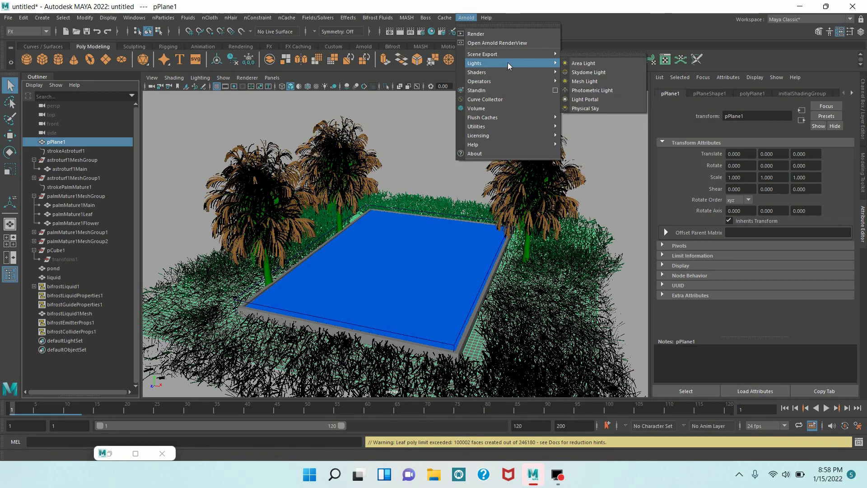
{"action": "left_click", "coordinate": [575, 73]}
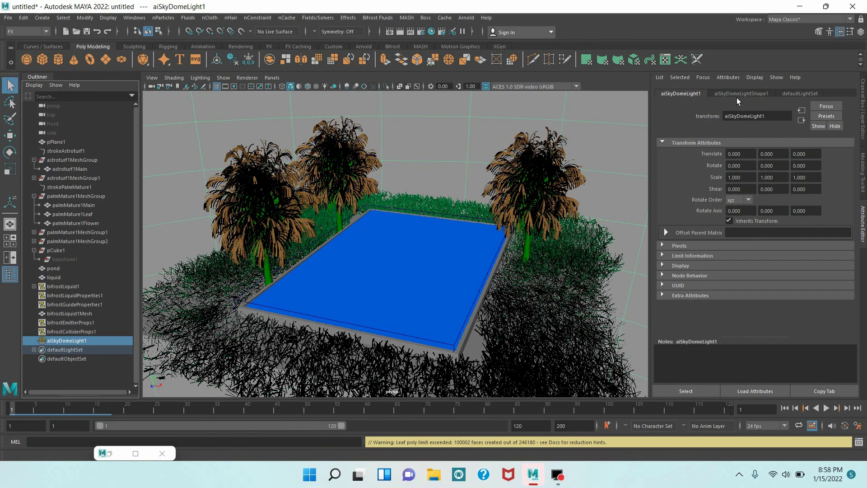
Map the skydome light's color with a File texture that uses gamrig_4k.exr from the Desktop
{"action": "left_click", "coordinate": [737, 96]}
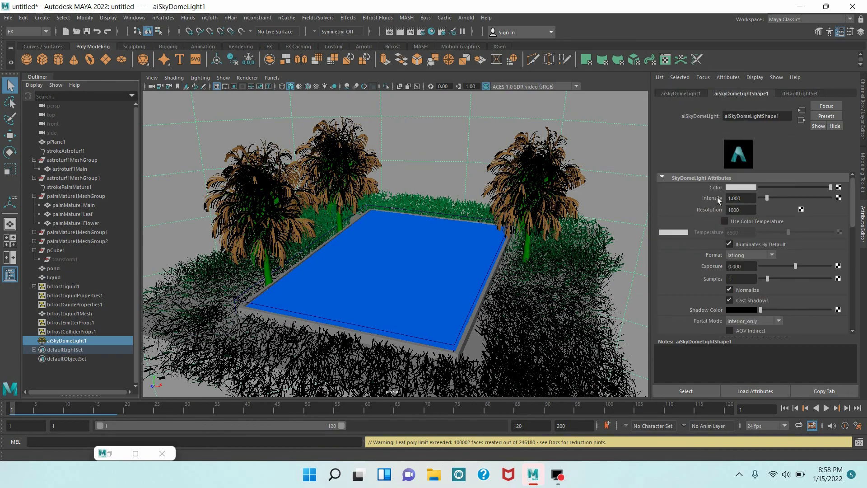
{"action": "left_click", "coordinate": [838, 187]}
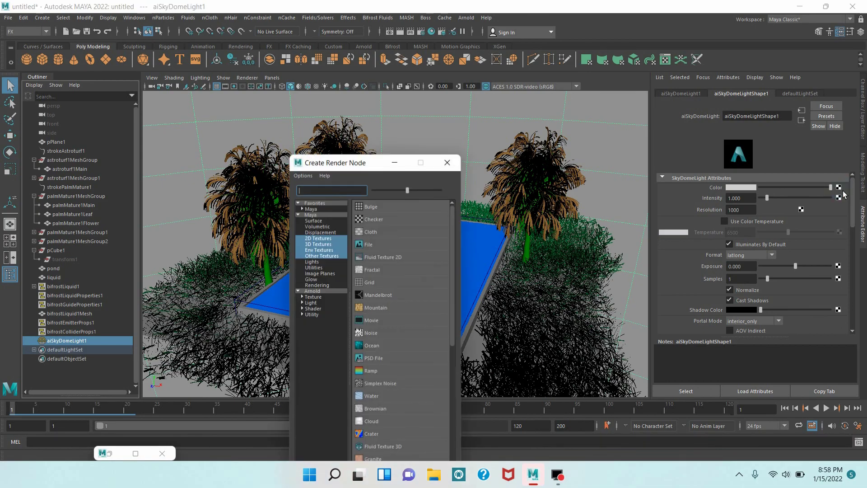
{"action": "left_click", "coordinate": [376, 245]}
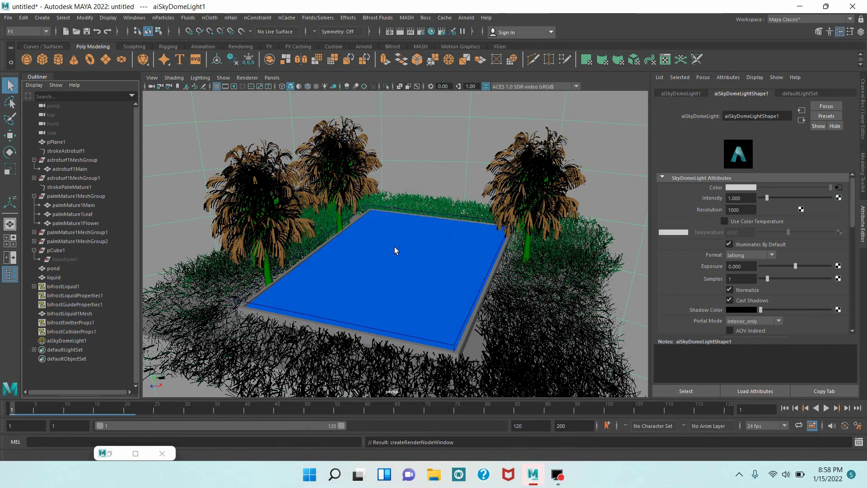
{"action": "left_click", "coordinate": [842, 220]}
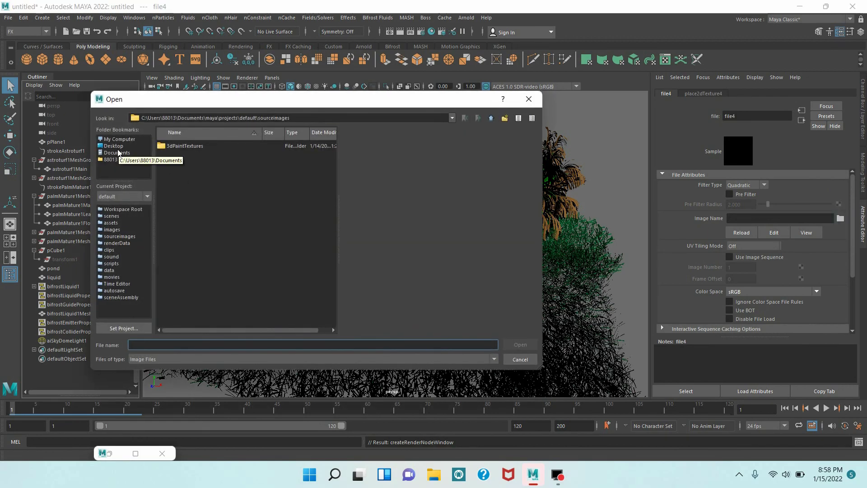
{"action": "left_click", "coordinate": [113, 146]}
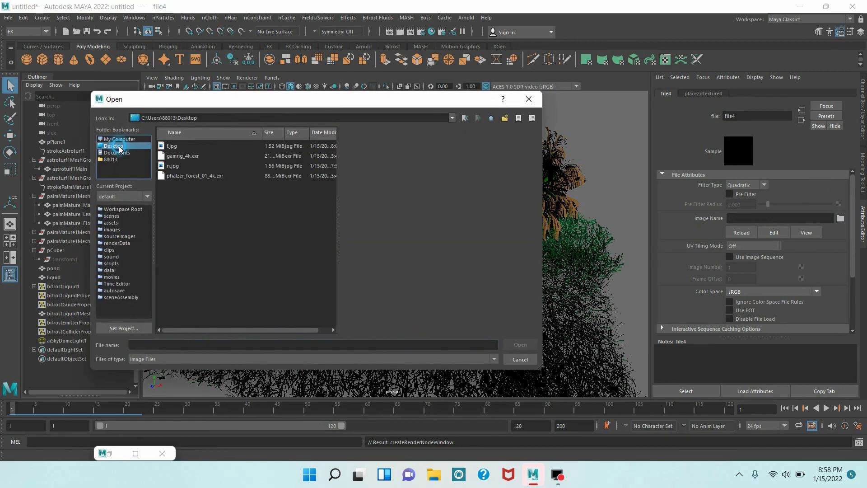
{"action": "left_click", "coordinate": [182, 156]}
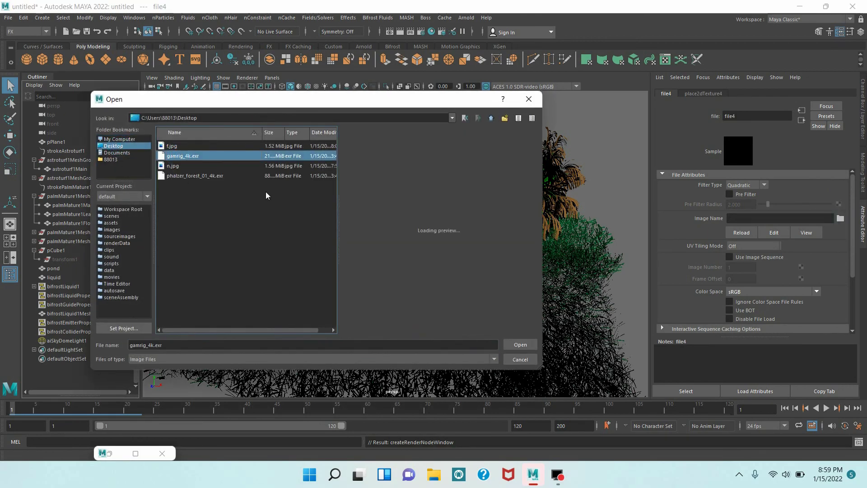
{"action": "left_click", "coordinate": [519, 345]}
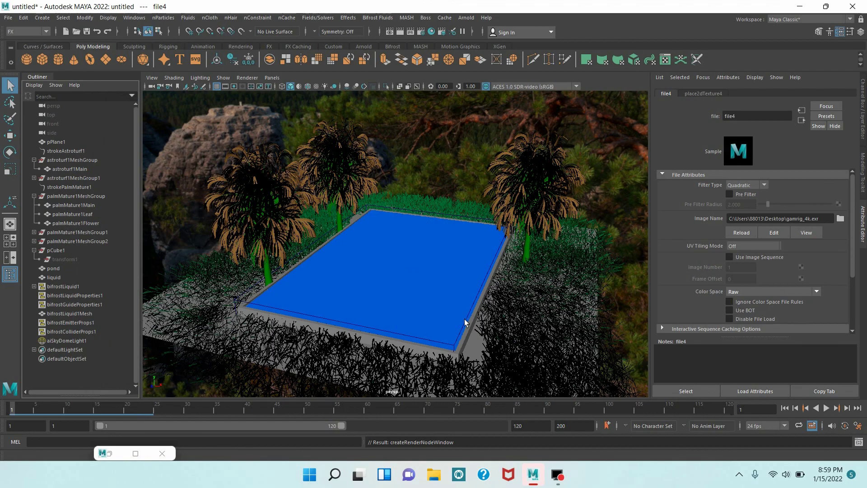
Play the liquid simulation briefly and rewind to the start frame to render the perspective view in Arnold RenderView
{"action": "left_click", "coordinate": [826, 407]}
{"action": "left_click", "coordinate": [788, 412]}
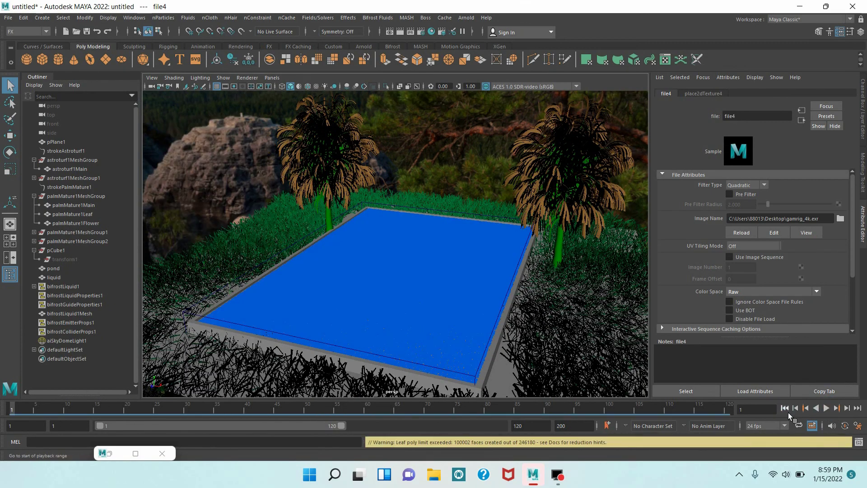
{"action": "left_click", "coordinate": [466, 17]}
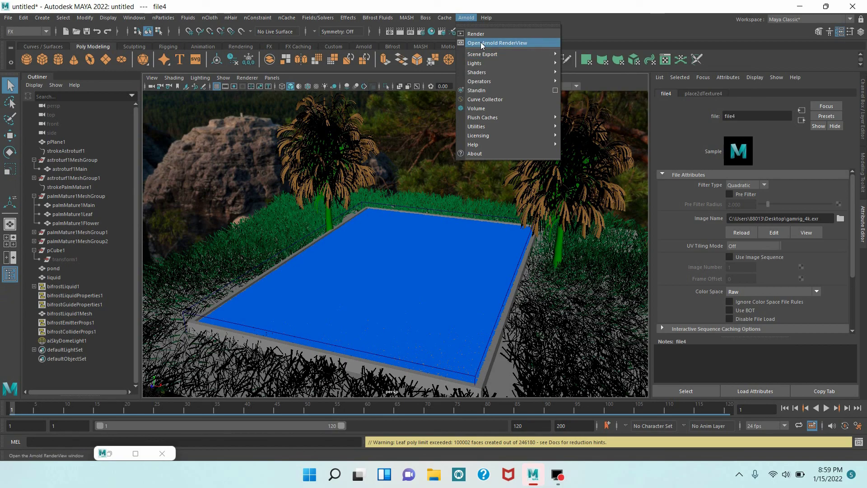
{"action": "left_click", "coordinate": [482, 44]}
{"action": "left_click", "coordinate": [295, 101]}
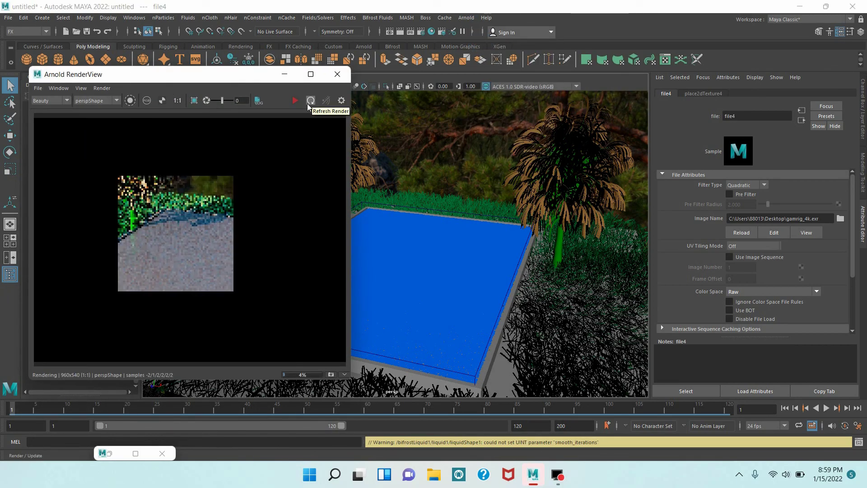